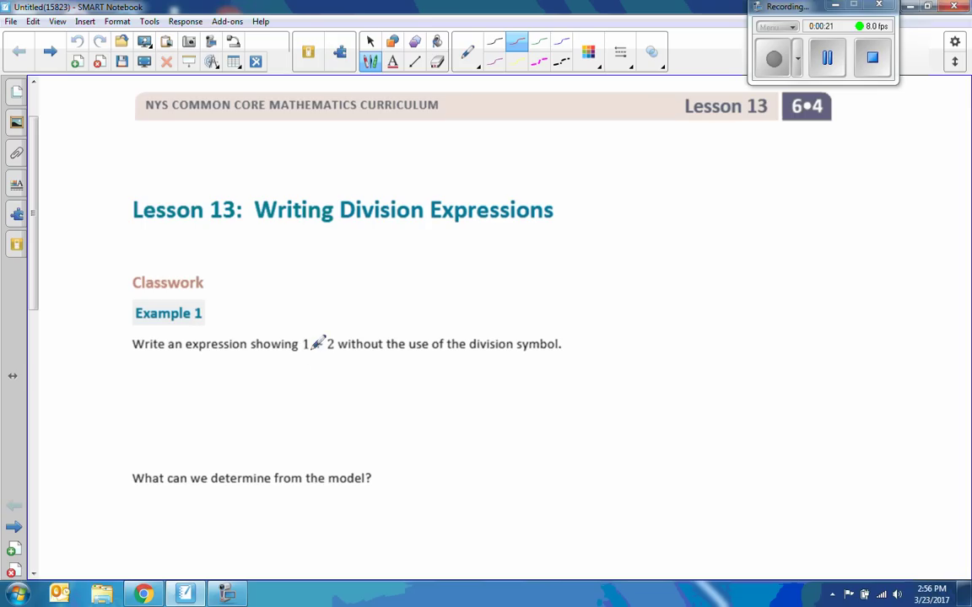
# - Draw a red bar model under Example 1, halved and braced as 1 whole and 1/2
pyautogui.moveTo(311, 313)
pyautogui.mouseDown()
pyautogui.moveTo(311, 329)
pyautogui.moveTo(333, 329)
pyautogui.mouseUp()
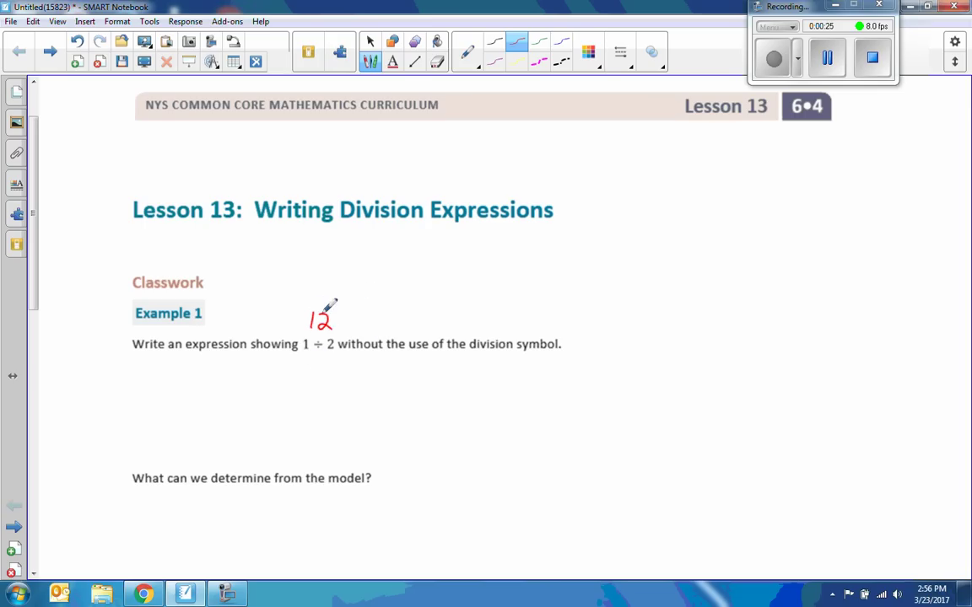
pyautogui.moveTo(325, 312)
pyautogui.mouseDown()
pyautogui.moveTo(313, 319)
pyautogui.moveTo(338, 309)
pyautogui.mouseUp()
pyautogui.moveTo(184, 368)
pyautogui.mouseDown()
pyautogui.moveTo(209, 394)
pyautogui.moveTo(368, 394)
pyautogui.mouseUp()
pyautogui.moveTo(184, 369)
pyautogui.mouseDown()
pyautogui.moveTo(364, 369)
pyautogui.moveTo(367, 394)
pyautogui.mouseUp()
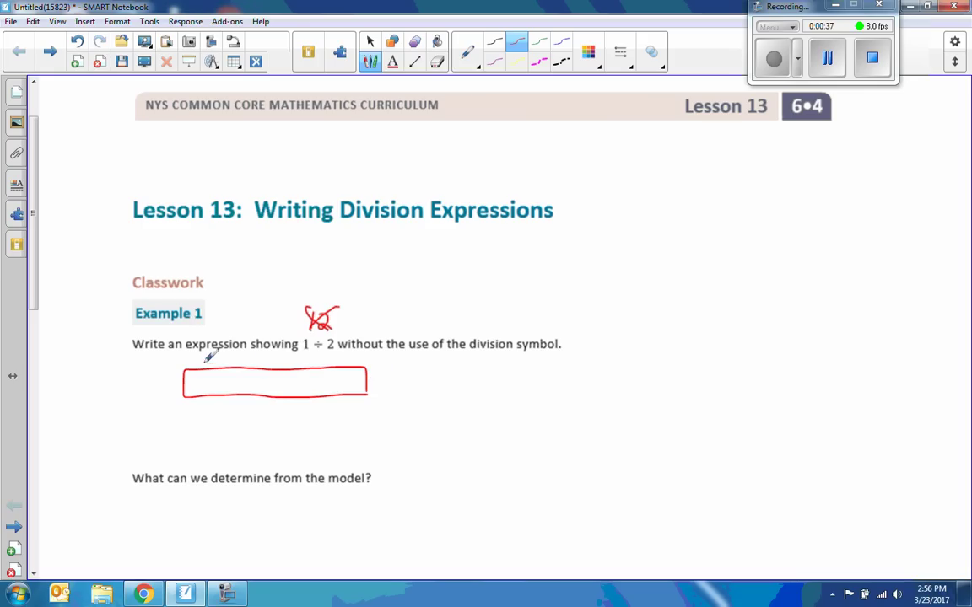
pyautogui.moveTo(185, 369)
pyautogui.mouseDown()
pyautogui.moveTo(260, 357)
pyautogui.moveTo(367, 364)
pyautogui.mouseUp()
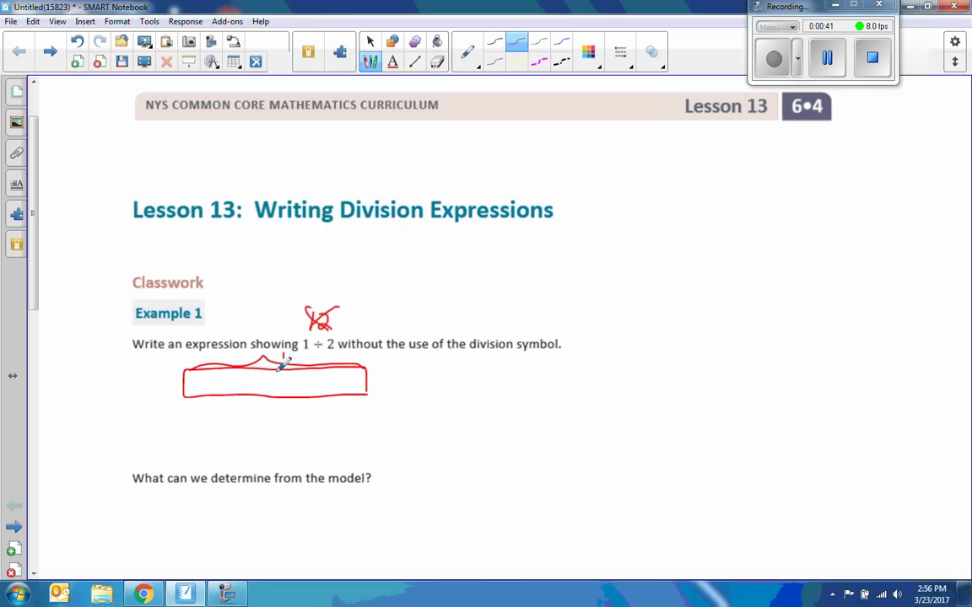
pyautogui.moveTo(276, 372); pyautogui.dragTo(275, 395)
pyautogui.moveTo(185, 404)
pyautogui.mouseDown()
pyautogui.moveTo(267, 408)
pyautogui.moveTo(228, 436)
pyautogui.moveTo(234, 448)
pyautogui.mouseUp()
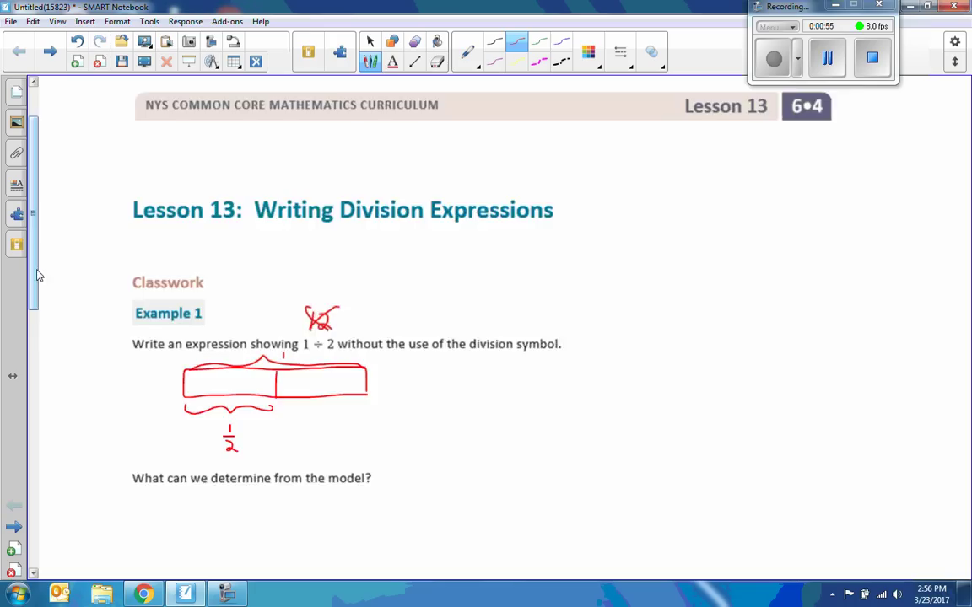
pyautogui.moveTo(37, 275); pyautogui.dragTo(35, 316)
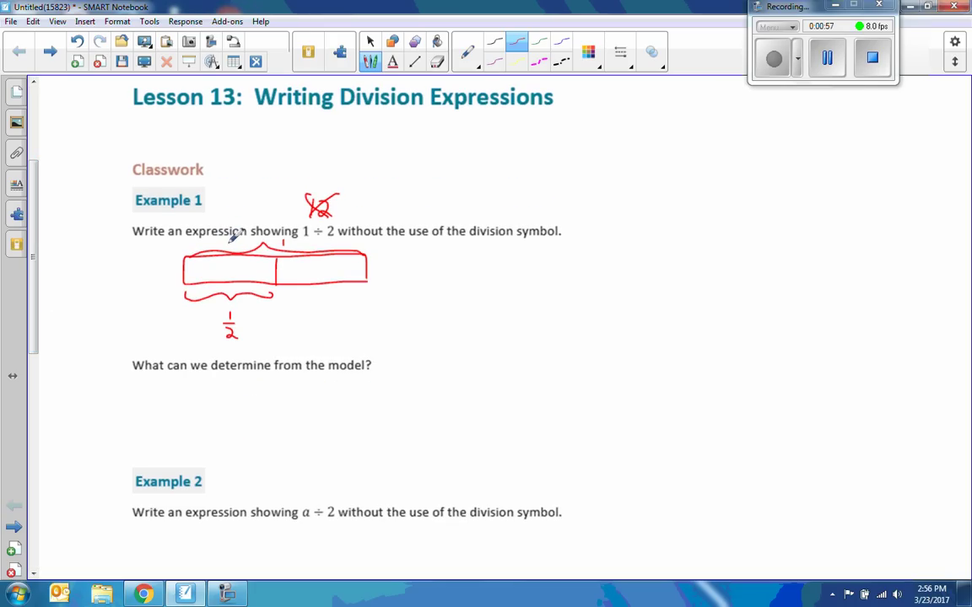
# - Handwrite '1 ÷ 2 is the same as 1/2' in red under the model question
pyautogui.moveTo(148, 388); pyautogui.dragTo(147, 403)
pyautogui.moveTo(151, 396); pyautogui.dragTo(263, 397)
pyautogui.click(161, 390)
pyautogui.click(161, 402)
pyautogui.click(216, 389)
pyautogui.moveTo(257, 391); pyautogui.dragTo(258, 406)
pyautogui.moveTo(266, 391)
pyautogui.mouseDown()
pyautogui.moveTo(267, 404)
pyautogui.moveTo(278, 404)
pyautogui.mouseUp()
pyautogui.moveTo(280, 398); pyautogui.dragTo(365, 404)
pyautogui.moveTo(372, 399); pyautogui.dragTo(427, 405)
pyautogui.moveTo(441, 392); pyautogui.dragTo(432, 405)
pyautogui.moveTo(476, 376); pyautogui.dragTo(486, 389)
pyautogui.moveTo(470, 395); pyautogui.dragTo(486, 408)
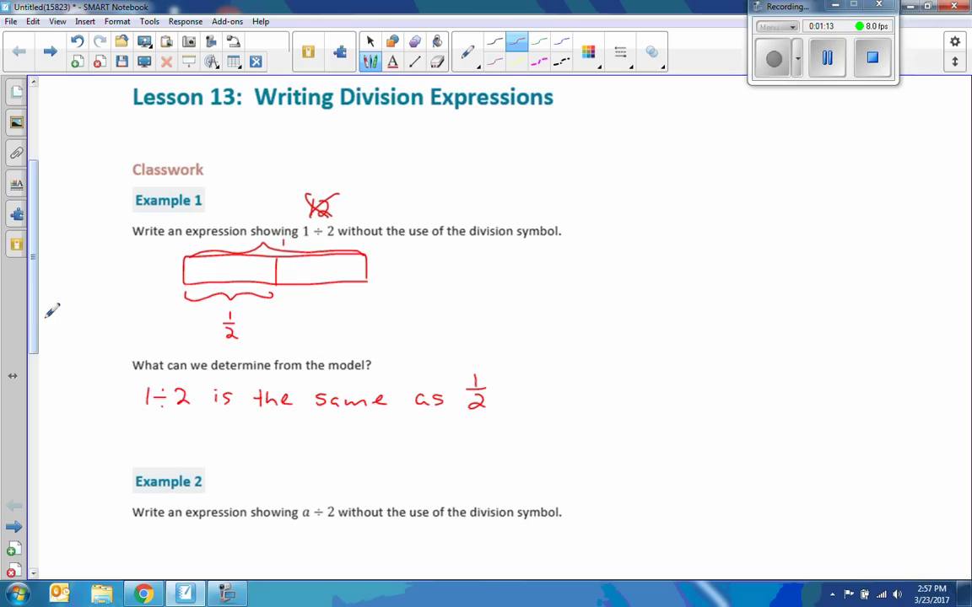
pyautogui.moveTo(33, 315); pyautogui.dragTo(18, 458)
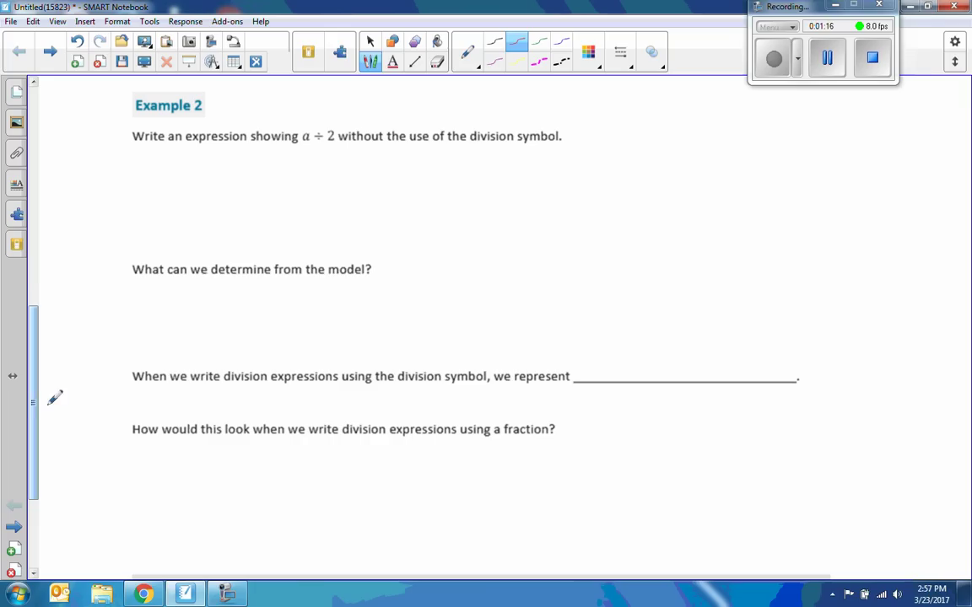
# - In green ink, draw a halved bar under Example 2 braced as a and a/2
pyautogui.click(541, 43)
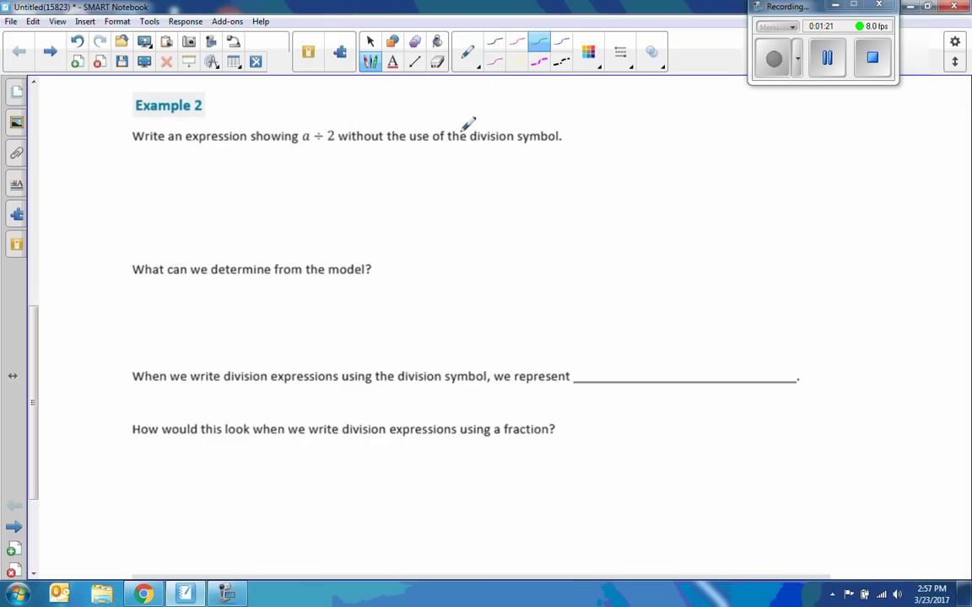
pyautogui.moveTo(178, 169)
pyautogui.mouseDown()
pyautogui.moveTo(177, 193)
pyautogui.moveTo(345, 193)
pyautogui.moveTo(333, 164)
pyautogui.moveTo(181, 163)
pyautogui.moveTo(344, 155)
pyautogui.mouseUp()
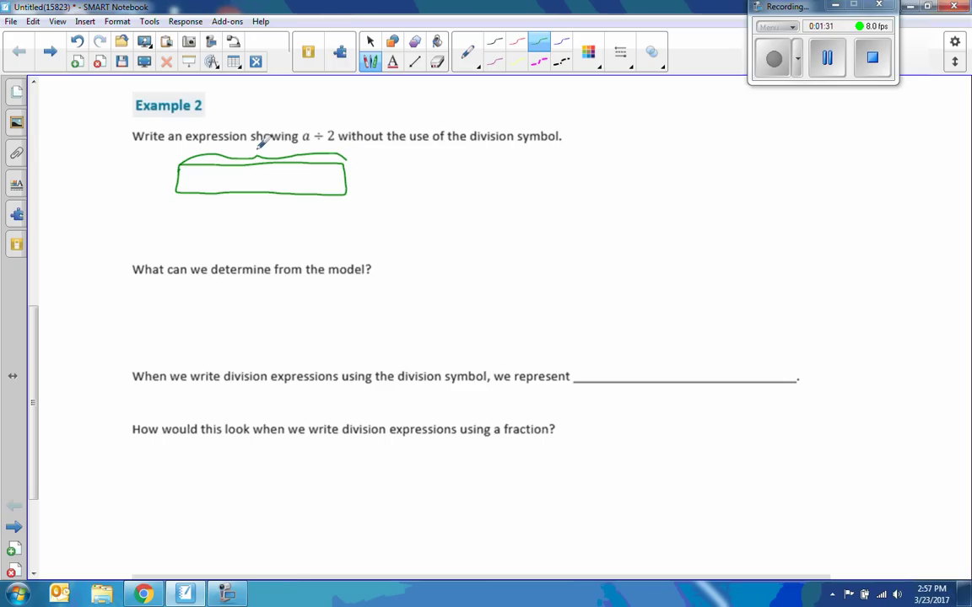
pyautogui.moveTo(259, 148)
pyautogui.mouseDown()
pyautogui.moveTo(267, 156)
pyautogui.moveTo(261, 193)
pyautogui.mouseUp()
pyautogui.moveTo(260, 196)
pyautogui.mouseDown()
pyautogui.moveTo(217, 218)
pyautogui.moveTo(223, 253)
pyautogui.mouseUp()
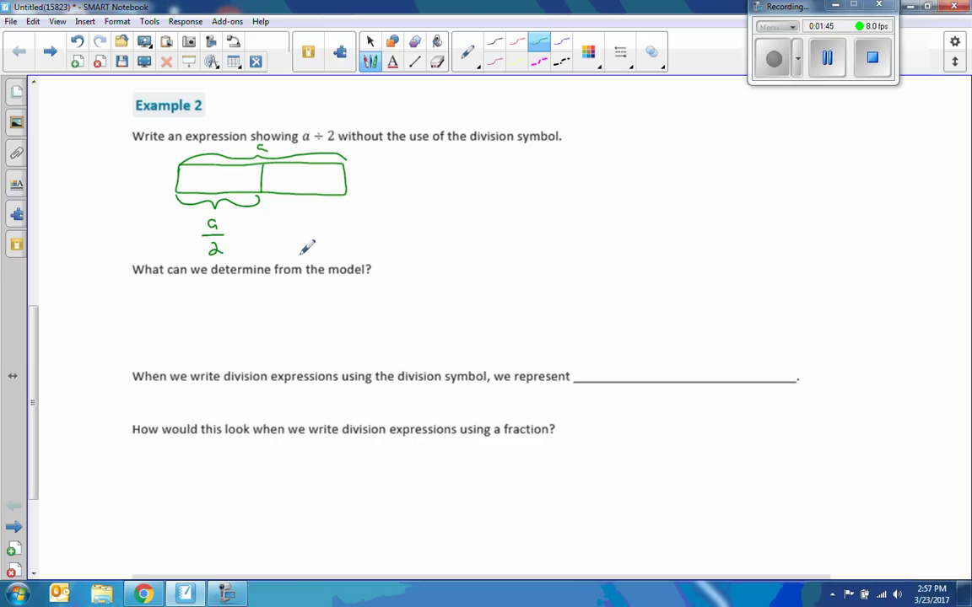
pyautogui.moveTo(152, 297)
pyautogui.mouseDown()
pyautogui.moveTo(142, 309)
pyautogui.moveTo(153, 311)
pyautogui.mouseUp()
# - Write 'a ÷ 2 is the same as a/2' in green under the model question
pyautogui.moveTo(157, 303); pyautogui.dragTo(261, 310)
pyautogui.click(164, 297)
pyautogui.click(165, 310)
pyautogui.click(220, 296)
pyautogui.moveTo(255, 303); pyautogui.dragTo(312, 310)
pyautogui.moveTo(340, 303); pyautogui.dragTo(365, 311)
pyautogui.moveTo(366, 307)
pyautogui.mouseDown()
pyautogui.moveTo(403, 311)
pyautogui.moveTo(455, 296)
pyautogui.moveTo(445, 319)
pyautogui.moveTo(456, 319)
pyautogui.mouseUp()
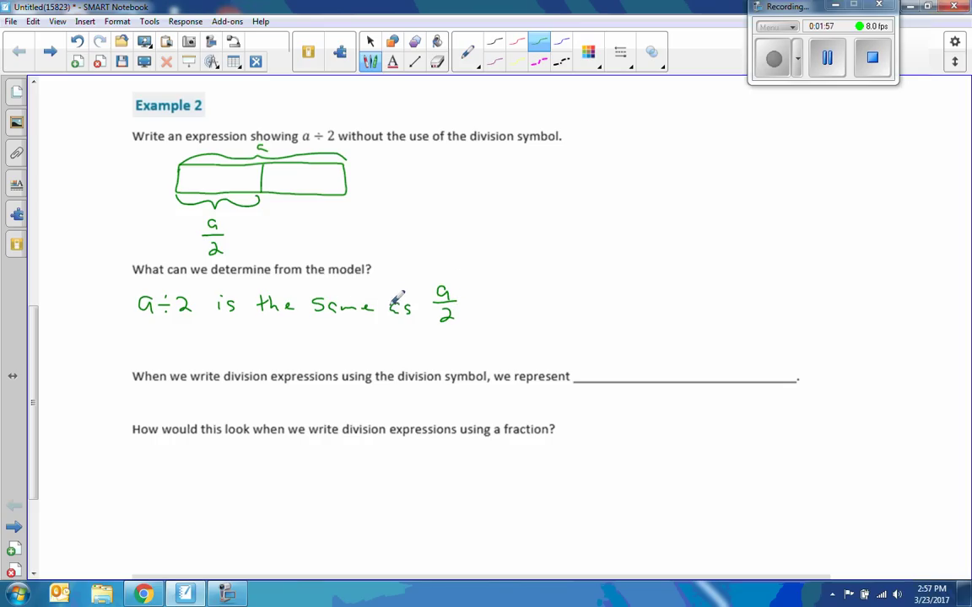
pyautogui.moveTo(398, 298); pyautogui.dragTo(403, 306)
# - Fill the blank answer line with 'dividend ÷ divisor' in green
pyautogui.moveTo(592, 371)
pyautogui.mouseDown()
pyautogui.moveTo(594, 381)
pyautogui.moveTo(595, 353)
pyautogui.moveTo(609, 379)
pyautogui.moveTo(624, 368)
pyautogui.mouseUp()
pyautogui.moveTo(627, 366)
pyautogui.mouseDown()
pyautogui.moveTo(628, 379)
pyautogui.moveTo(638, 355)
pyautogui.moveTo(656, 376)
pyautogui.moveTo(685, 380)
pyautogui.mouseUp()
pyautogui.click(602, 358)
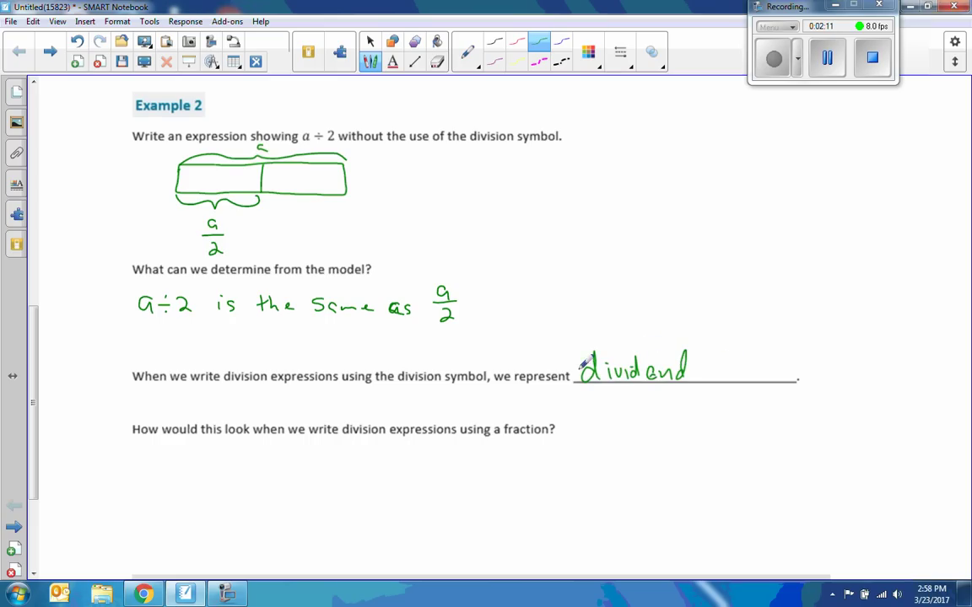
pyautogui.click(622, 357)
pyautogui.click(696, 365)
pyautogui.moveTo(687, 372); pyautogui.dragTo(717, 377)
pyautogui.click(697, 379)
pyautogui.moveTo(730, 381)
pyautogui.mouseDown()
pyautogui.moveTo(725, 354)
pyautogui.moveTo(741, 381)
pyautogui.moveTo(764, 366)
pyautogui.moveTo(771, 381)
pyautogui.moveTo(793, 370)
pyautogui.mouseUp()
pyautogui.moveTo(801, 379); pyautogui.dragTo(808, 368)
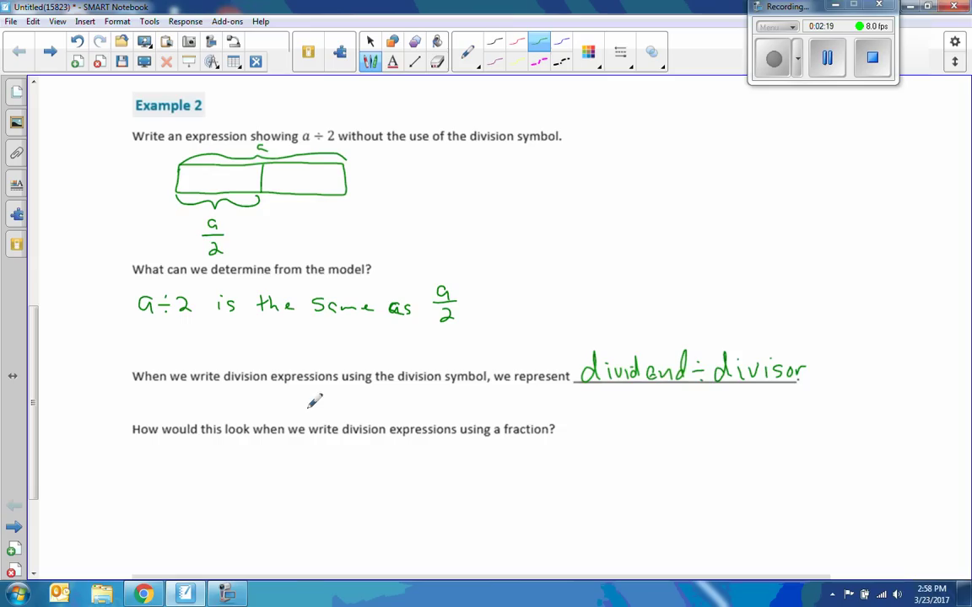
pyautogui.moveTo(34, 387); pyautogui.dragTo(35, 431)
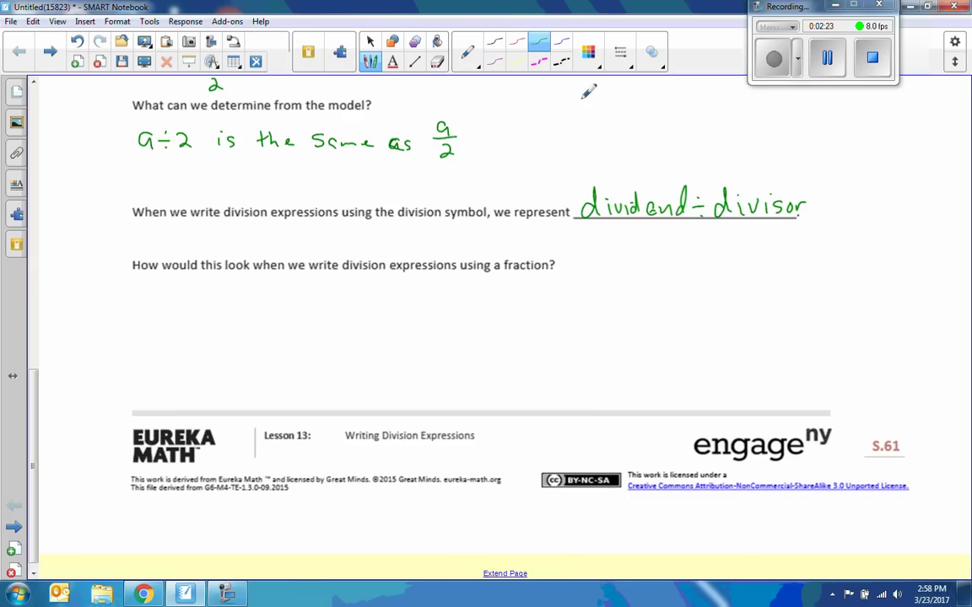
# - In blue ink, write dividend over a fraction bar above divisor, redoing the misdrawn bar
pyautogui.click(563, 43)
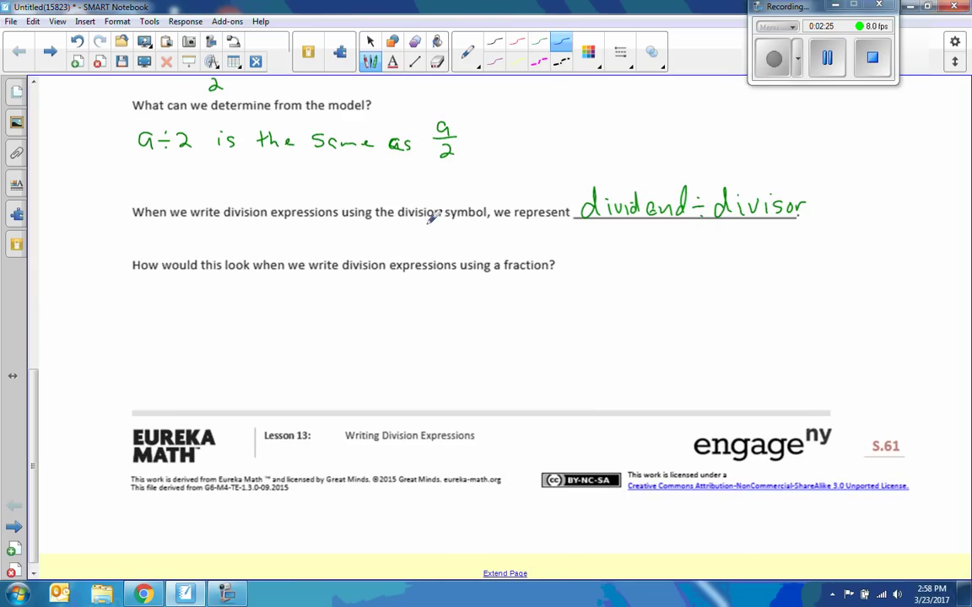
pyautogui.moveTo(188, 294)
pyautogui.mouseDown()
pyautogui.moveTo(177, 305)
pyautogui.moveTo(189, 310)
pyautogui.moveTo(201, 294)
pyautogui.moveTo(268, 297)
pyautogui.moveTo(275, 287)
pyautogui.mouseUp()
pyautogui.moveTo(173, 312); pyautogui.dragTo(284, 311)
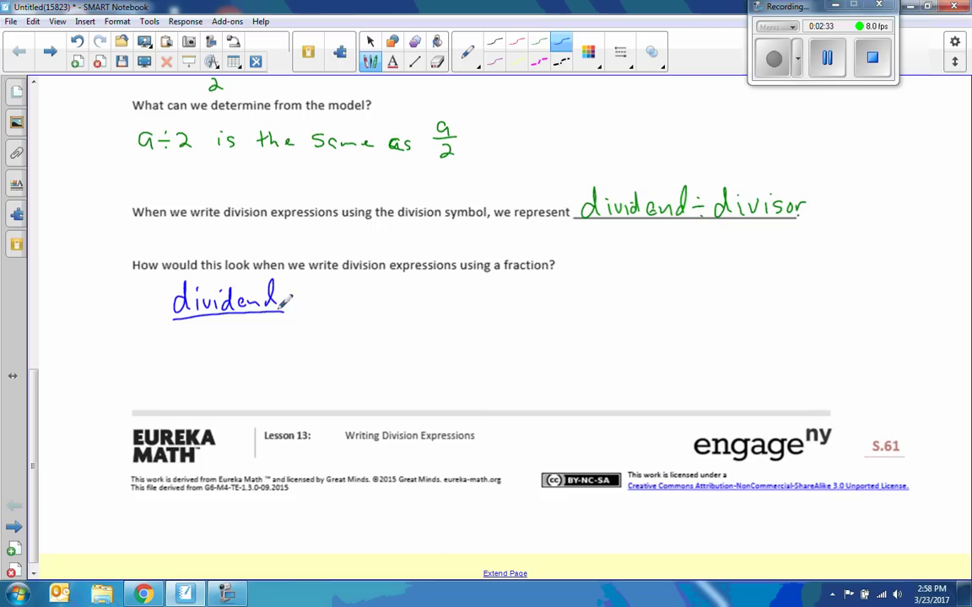
pyautogui.moveTo(196, 333); pyautogui.dragTo(247, 329)
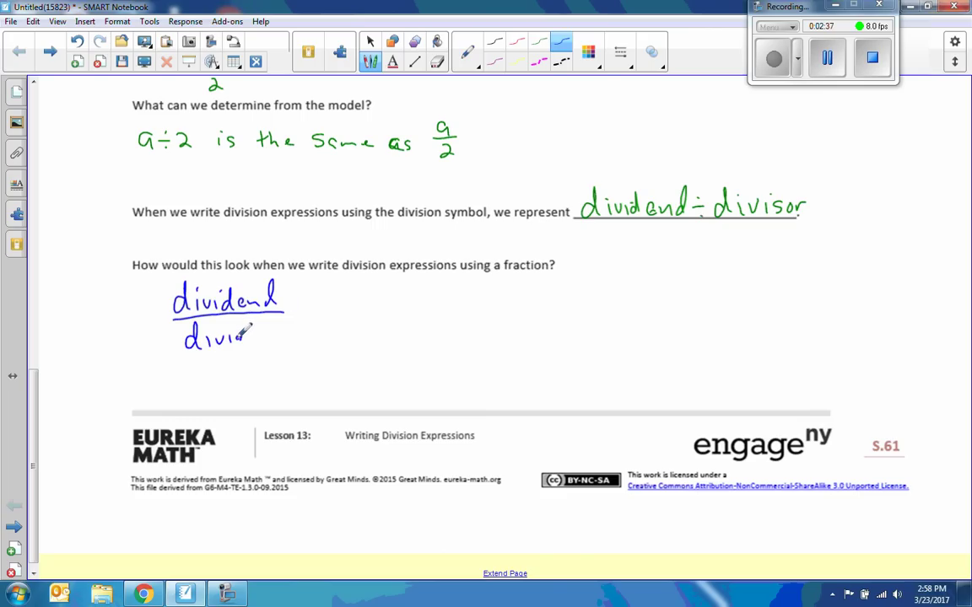
pyautogui.hotkey('ctrl', 'z')
pyautogui.hotkey('ctrl', 'z')
pyautogui.hotkey('ctrl', 'z')
pyautogui.hotkey('ctrl', 'z')
pyautogui.moveTo(172, 314); pyautogui.dragTo(263, 317)
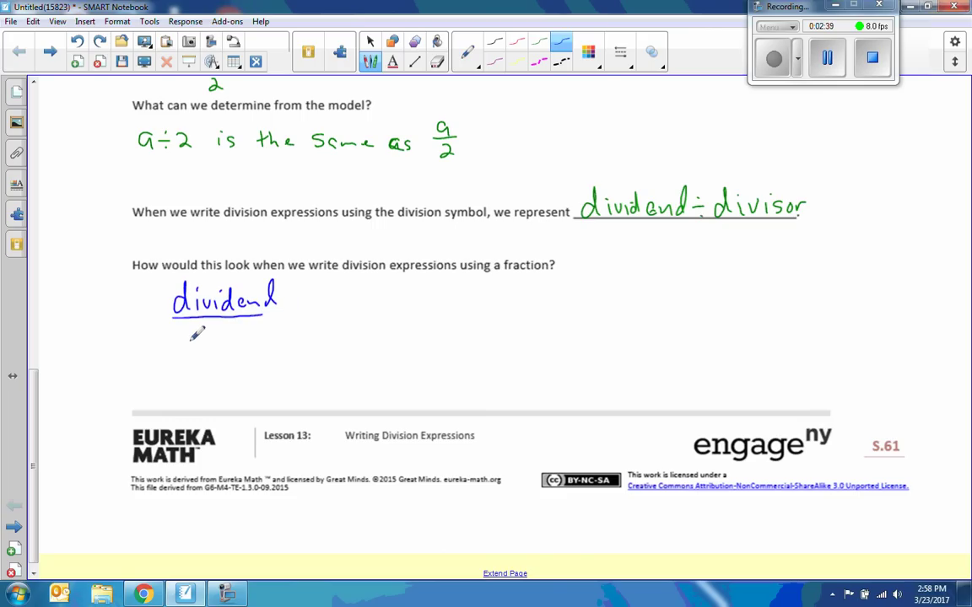
pyautogui.moveTo(195, 334); pyautogui.dragTo(252, 338)
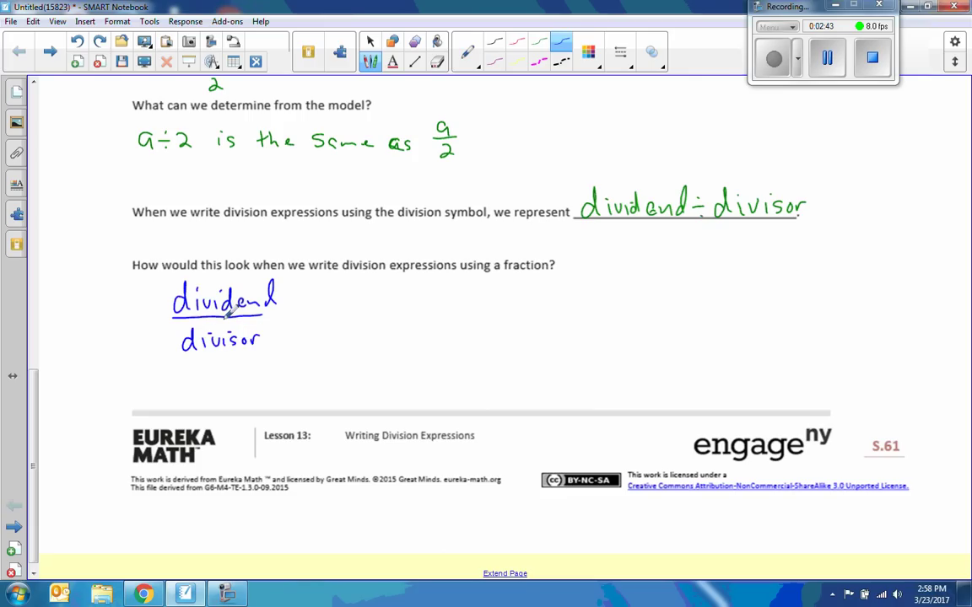
# - Recognize the handwritten dividend and divisor as typed text
pyautogui.click(369, 41)
pyautogui.click(216, 305)
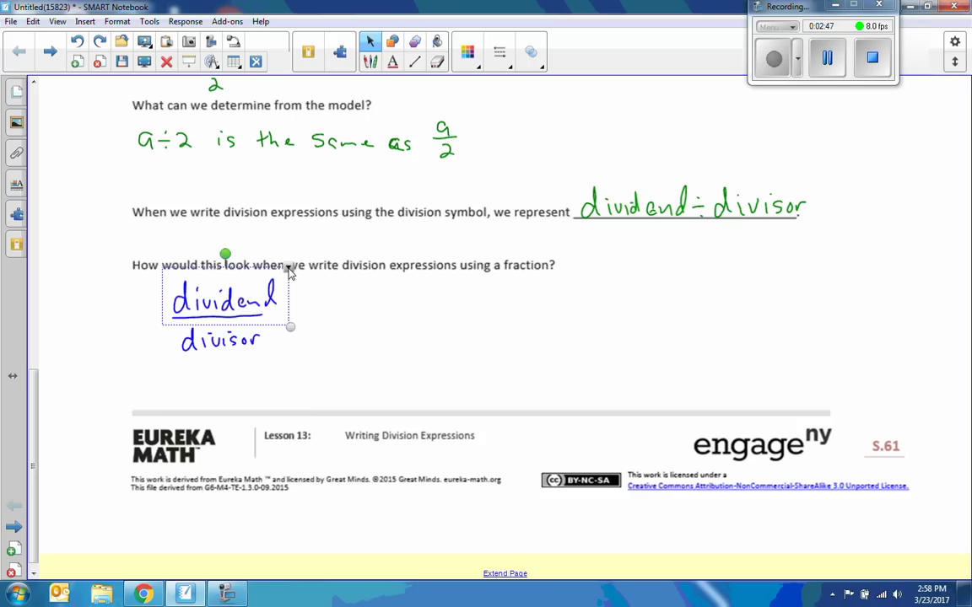
pyautogui.click(287, 268)
pyautogui.click(304, 277)
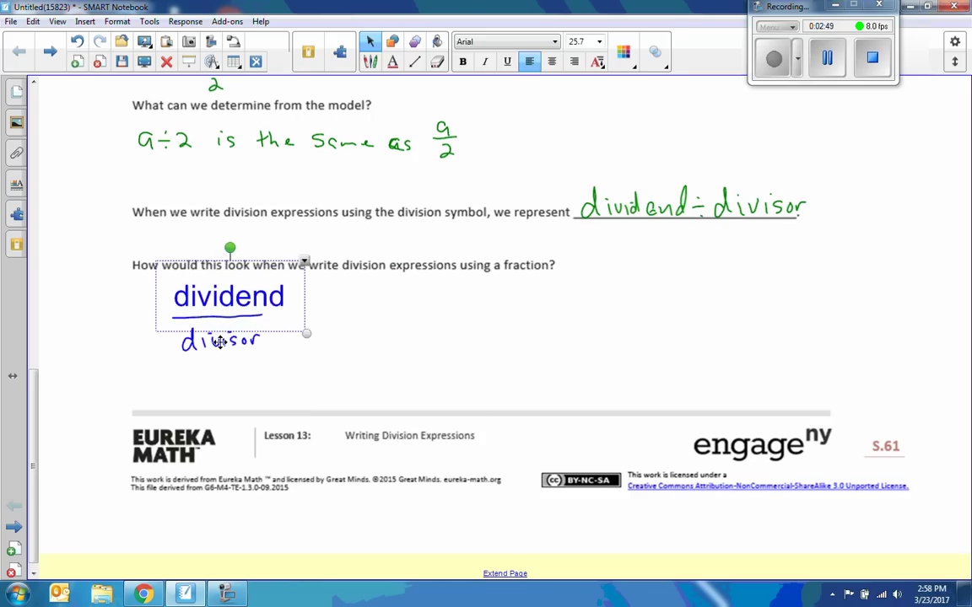
pyautogui.click(221, 340)
pyautogui.click(275, 307)
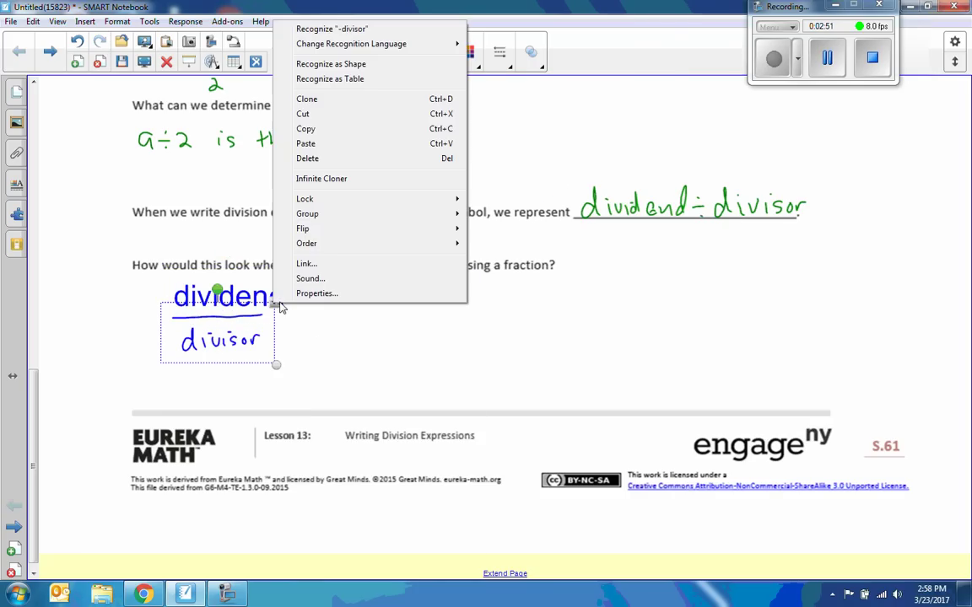
pyautogui.click(320, 30)
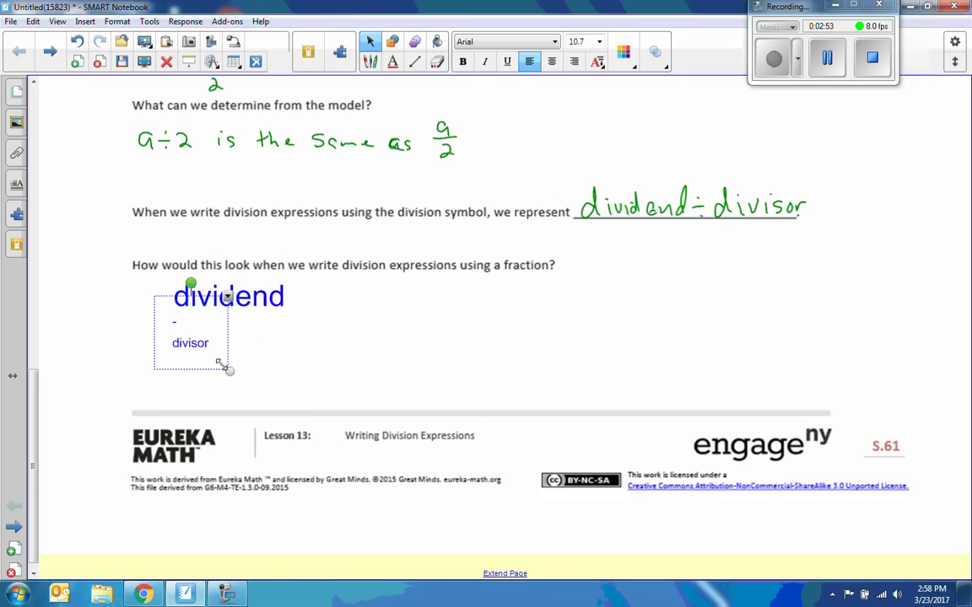
# - Enlarge the typed fraction text and redraw a long fraction bar between dividend and divisor
pyautogui.moveTo(221, 364); pyautogui.dragTo(259, 390)
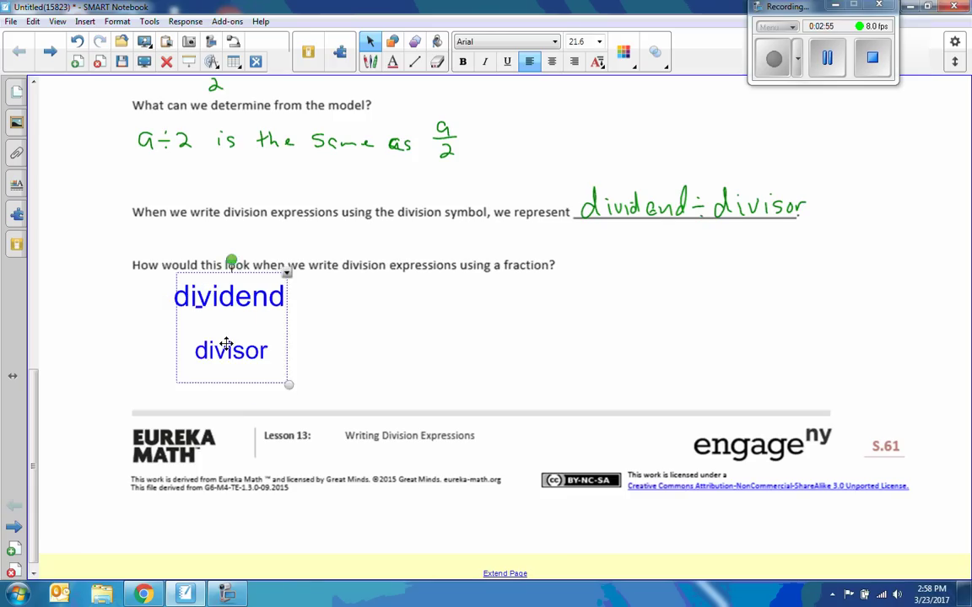
pyautogui.click(410, 347)
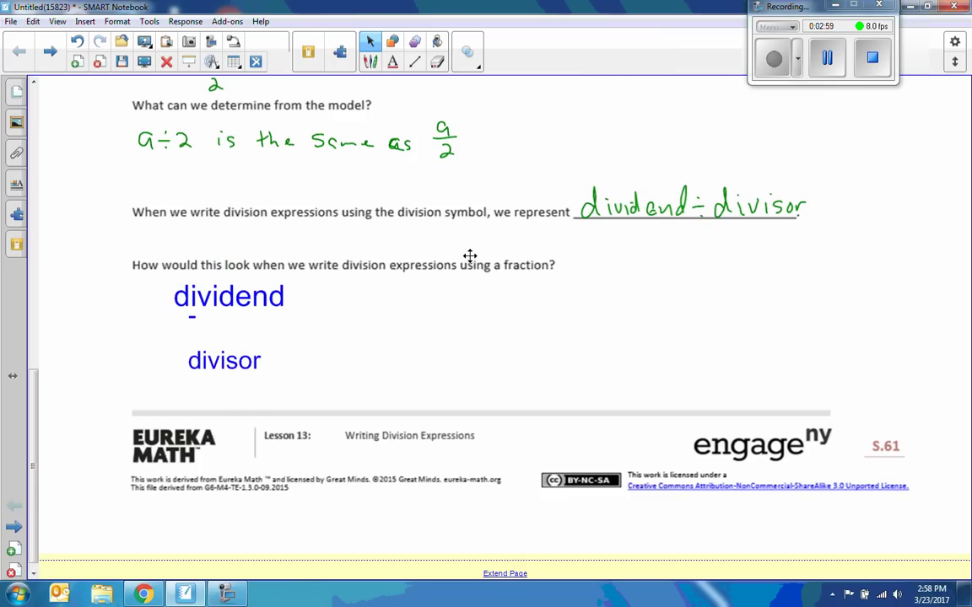
pyautogui.click(370, 62)
pyautogui.moveTo(145, 325); pyautogui.dragTo(337, 327)
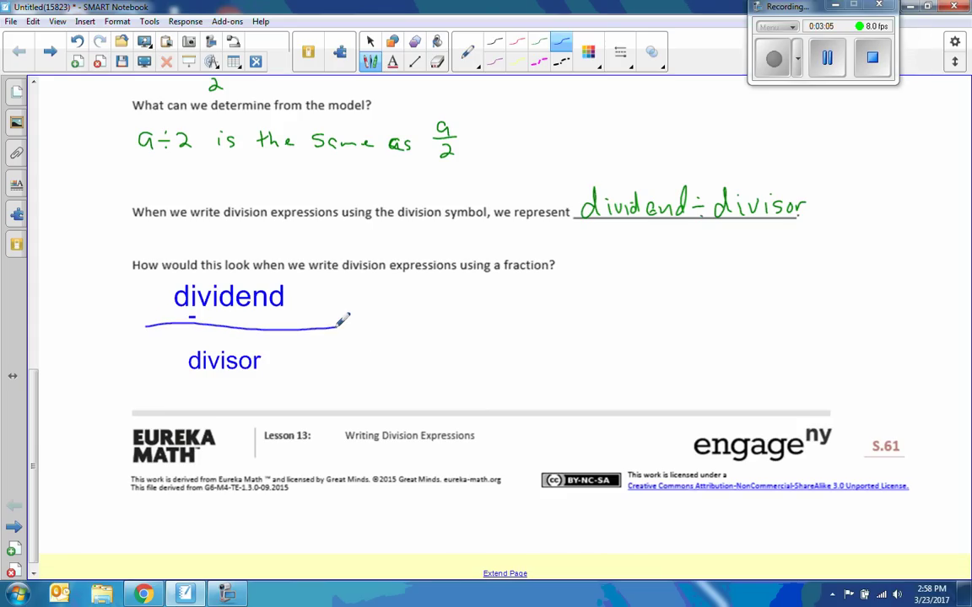
# - On the Example 3 page, write a/b for item a and g/(h+3) for part b in purple
pyautogui.click(12, 525)
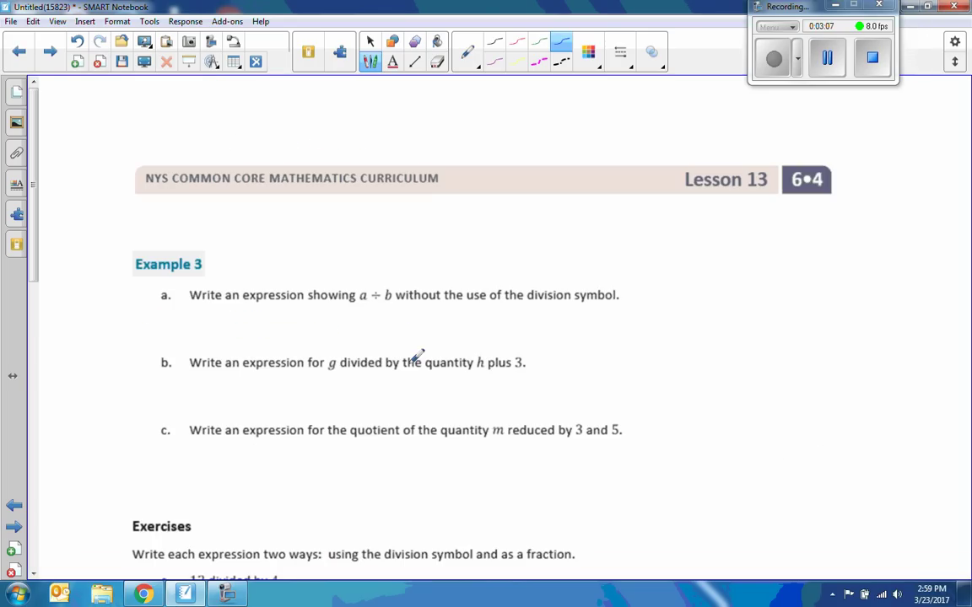
pyautogui.scroll(-2, 285, 292)
pyautogui.scroll(-2, 285, 293)
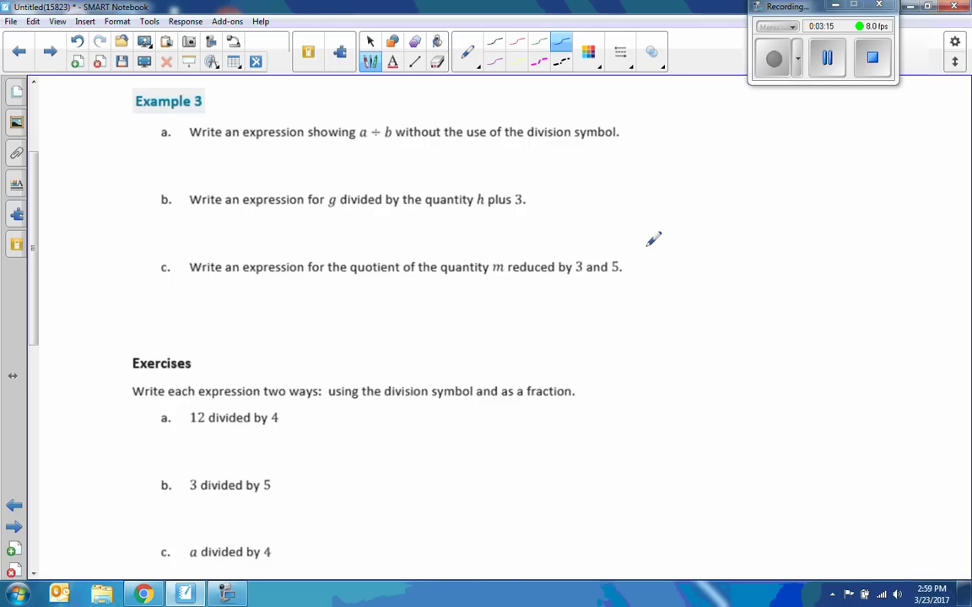
pyautogui.click(495, 63)
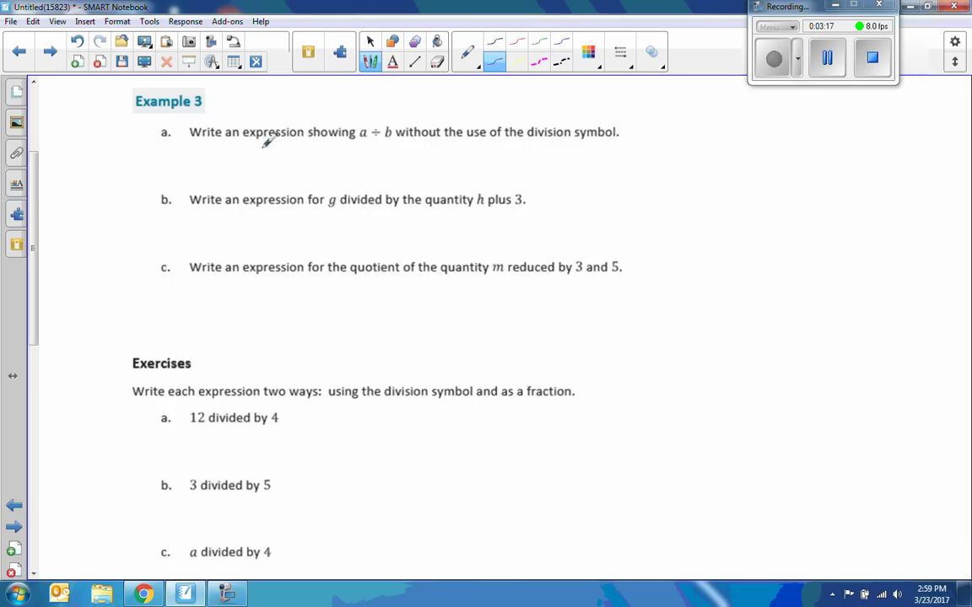
pyautogui.moveTo(239, 144); pyautogui.dragTo(250, 151)
pyautogui.moveTo(243, 149); pyautogui.dragTo(249, 163)
pyautogui.moveTo(237, 169); pyautogui.dragTo(245, 180)
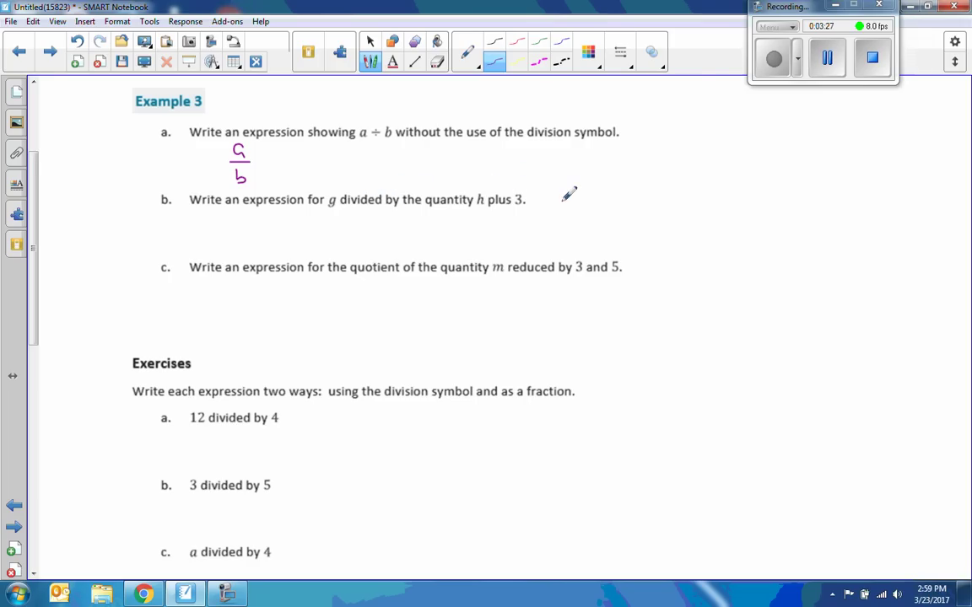
pyautogui.moveTo(566, 196)
pyautogui.mouseDown()
pyautogui.moveTo(575, 198)
pyautogui.moveTo(553, 218)
pyautogui.moveTo(590, 217)
pyautogui.moveTo(547, 241)
pyautogui.moveTo(573, 230)
pyautogui.moveTo(567, 238)
pyautogui.moveTo(576, 239)
pyautogui.mouseUp()
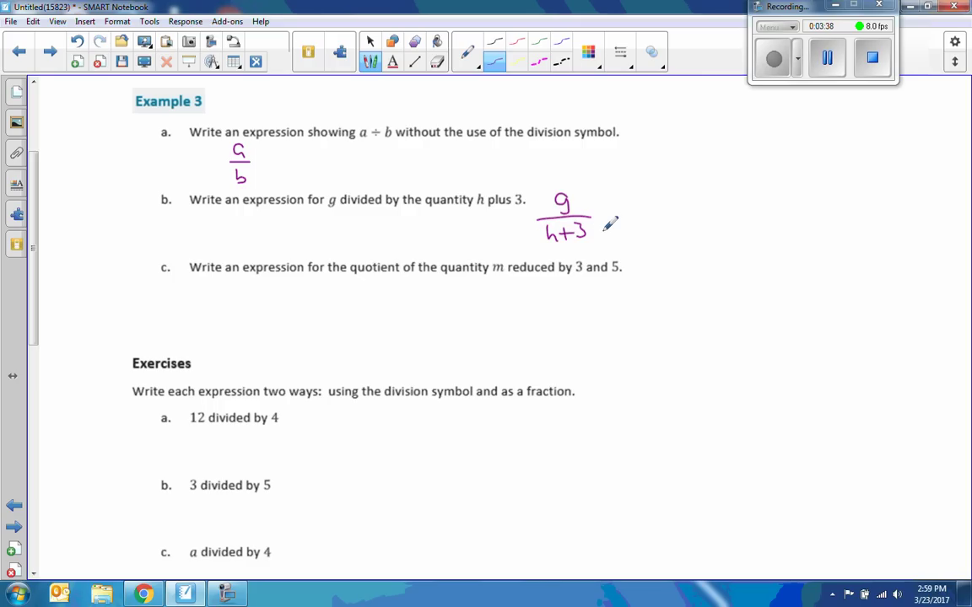
pyautogui.moveTo(614, 215); pyautogui.dragTo(629, 215)
pyautogui.moveTo(685, 194)
pyautogui.mouseDown()
pyautogui.moveTo(680, 210)
pyautogui.moveTo(714, 212)
pyautogui.moveTo(671, 240)
pyautogui.moveTo(711, 238)
pyautogui.moveTo(676, 237)
pyautogui.moveTo(698, 235)
pyautogui.mouseUp()
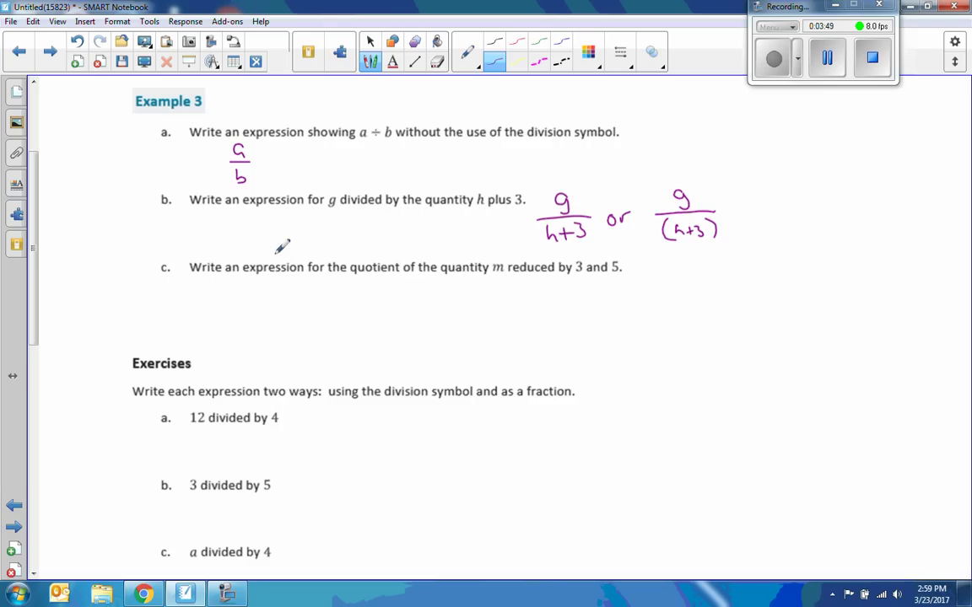
# - In red, mark up part c's wording and write the answer (m − 3)/5
pyautogui.click(516, 41)
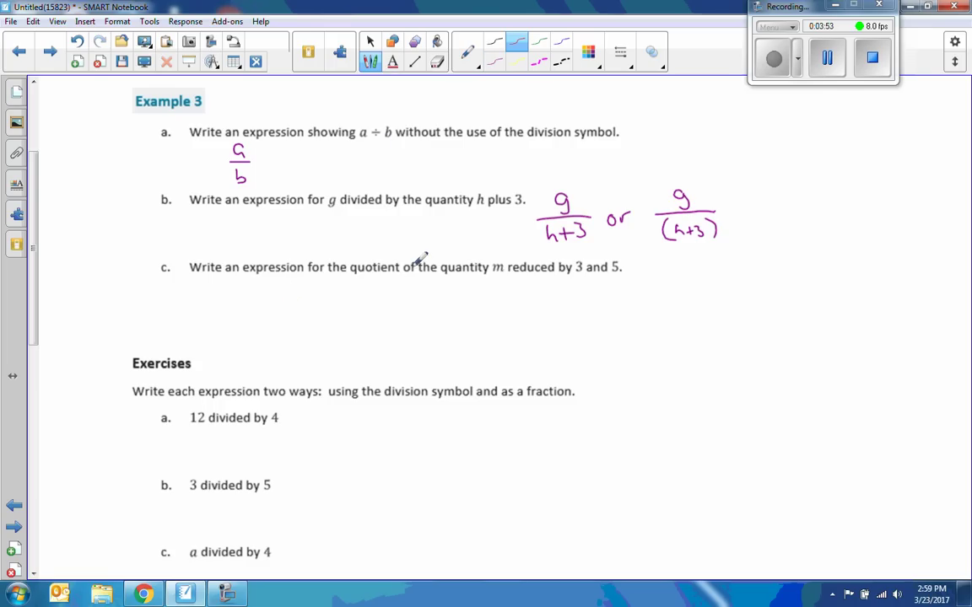
pyautogui.moveTo(351, 271); pyautogui.dragTo(405, 273)
pyautogui.moveTo(498, 259); pyautogui.dragTo(498, 278)
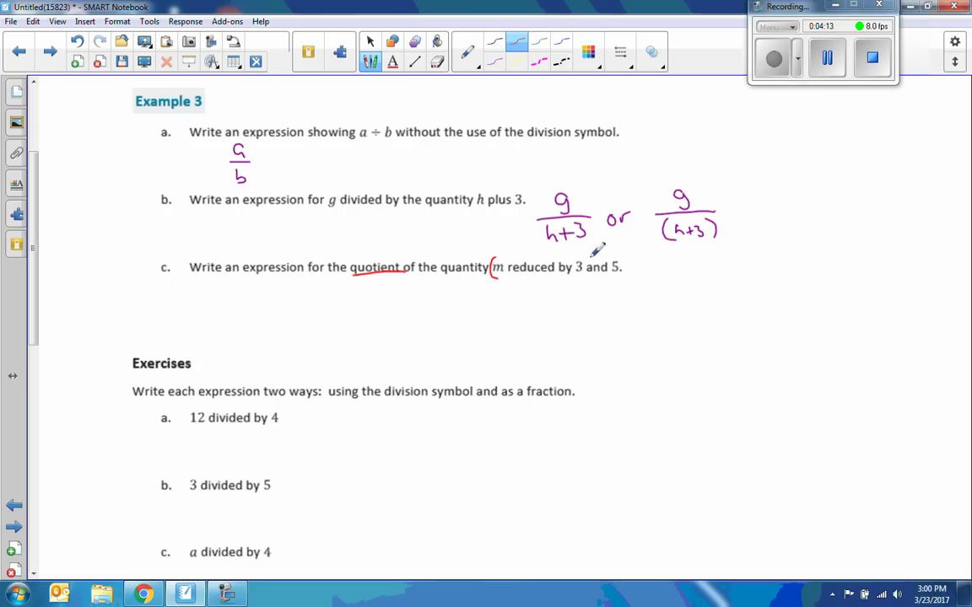
pyautogui.moveTo(580, 258); pyautogui.dragTo(582, 278)
pyautogui.moveTo(379, 247); pyautogui.dragTo(379, 255)
pyautogui.moveTo(595, 259)
pyautogui.mouseDown()
pyautogui.moveTo(460, 244)
pyautogui.moveTo(375, 253)
pyautogui.mouseUp()
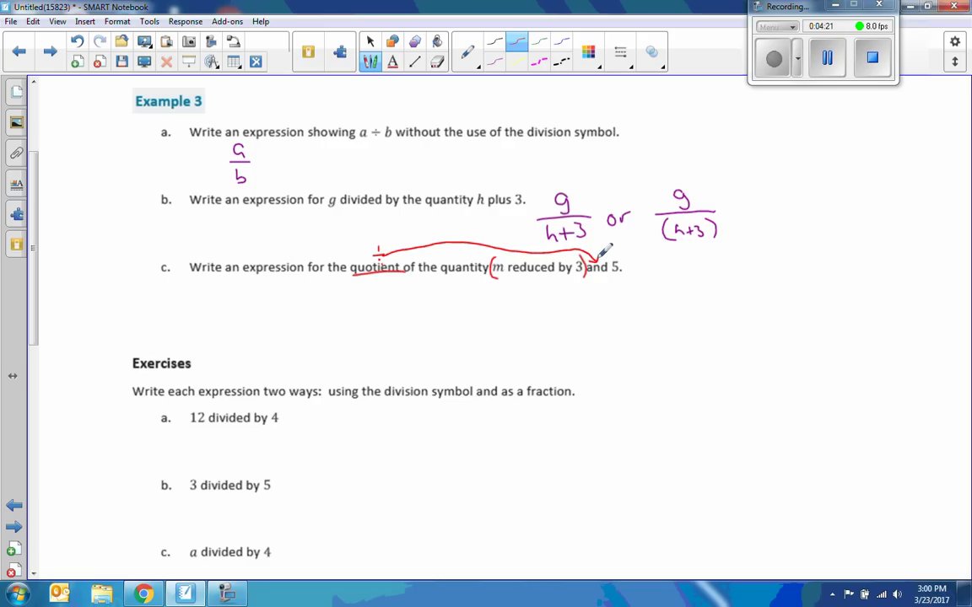
pyautogui.moveTo(591, 255); pyautogui.dragTo(597, 262)
pyautogui.moveTo(501, 298)
pyautogui.mouseDown()
pyautogui.moveTo(506, 288)
pyautogui.moveTo(554, 291)
pyautogui.moveTo(522, 325)
pyautogui.moveTo(534, 308)
pyautogui.mouseUp()
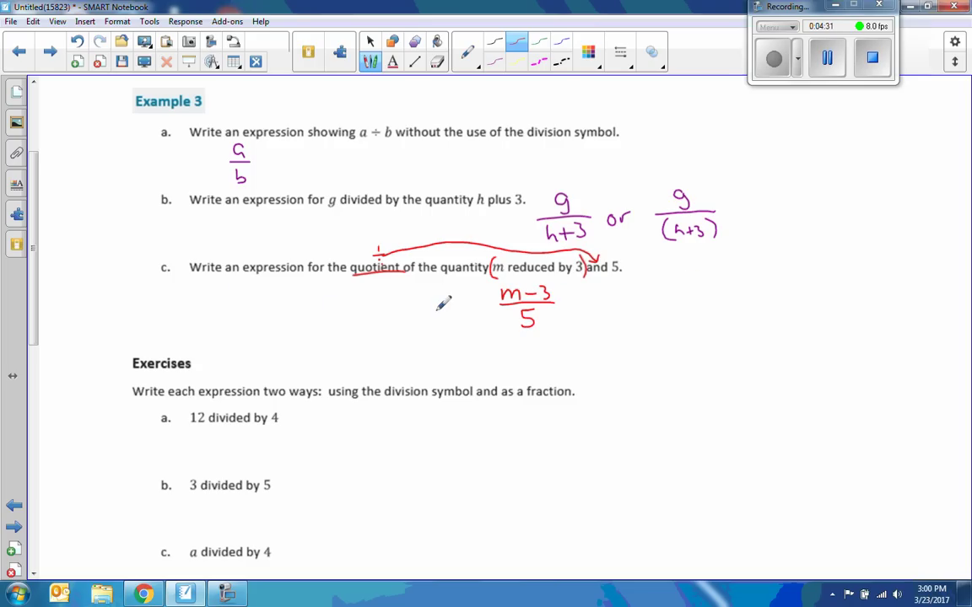
# - Scroll to Exercises and write 12÷4 and 3÷5 in red under items a and b
pyautogui.scroll(-5, 36, 268)
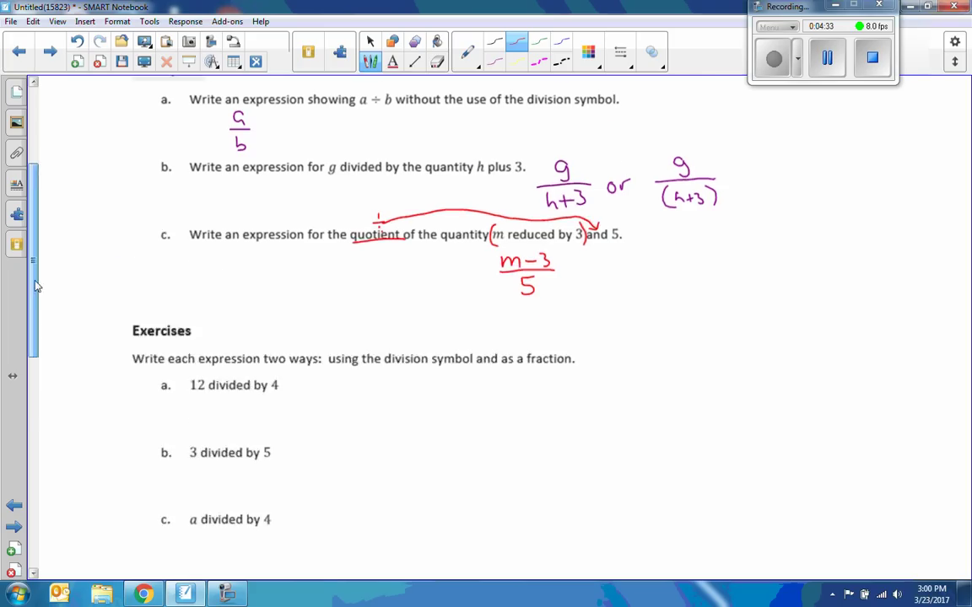
pyautogui.moveTo(36, 288); pyautogui.dragTo(34, 328)
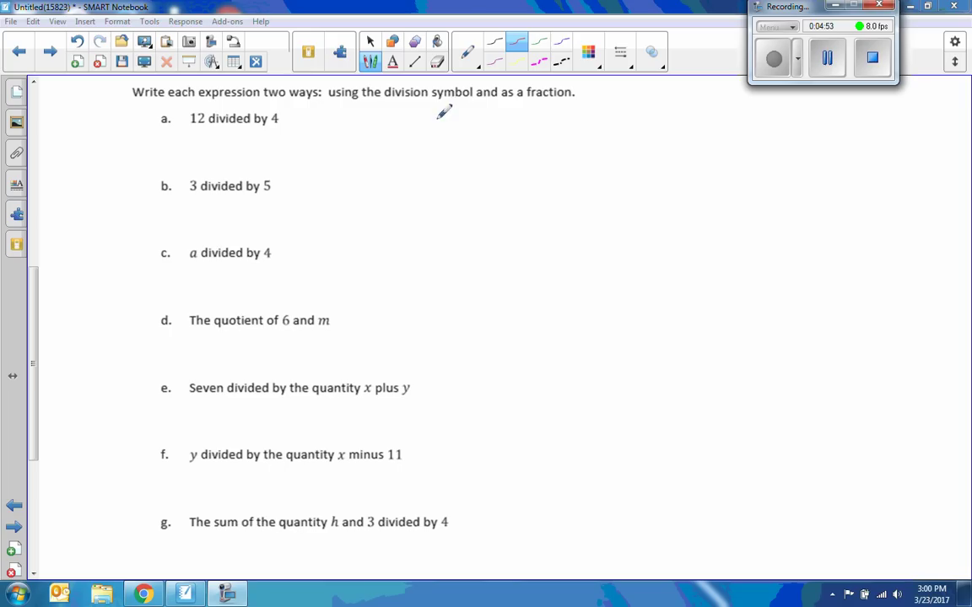
pyautogui.moveTo(189, 135)
pyautogui.mouseDown()
pyautogui.moveTo(188, 145)
pyautogui.moveTo(232, 143)
pyautogui.moveTo(228, 149)
pyautogui.mouseUp()
pyautogui.click(213, 136)
pyautogui.click(213, 147)
pyautogui.moveTo(199, 202)
pyautogui.mouseDown()
pyautogui.moveTo(200, 213)
pyautogui.moveTo(230, 204)
pyautogui.mouseUp()
pyautogui.click(217, 204)
pyautogui.click(218, 213)
pyautogui.moveTo(230, 205); pyautogui.dragTo(229, 216)
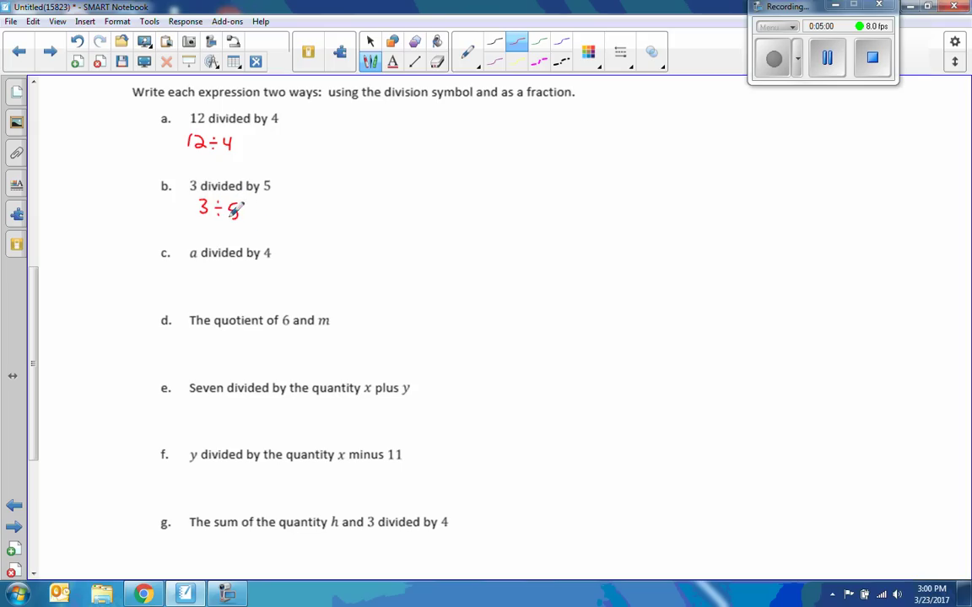
# - Write a÷4 under item c, and mark item d's wording and answer 6÷m
pyautogui.moveTo(211, 272)
pyautogui.mouseDown()
pyautogui.moveTo(204, 284)
pyautogui.moveTo(232, 276)
pyautogui.mouseUp()
pyautogui.click(226, 271)
pyautogui.click(226, 281)
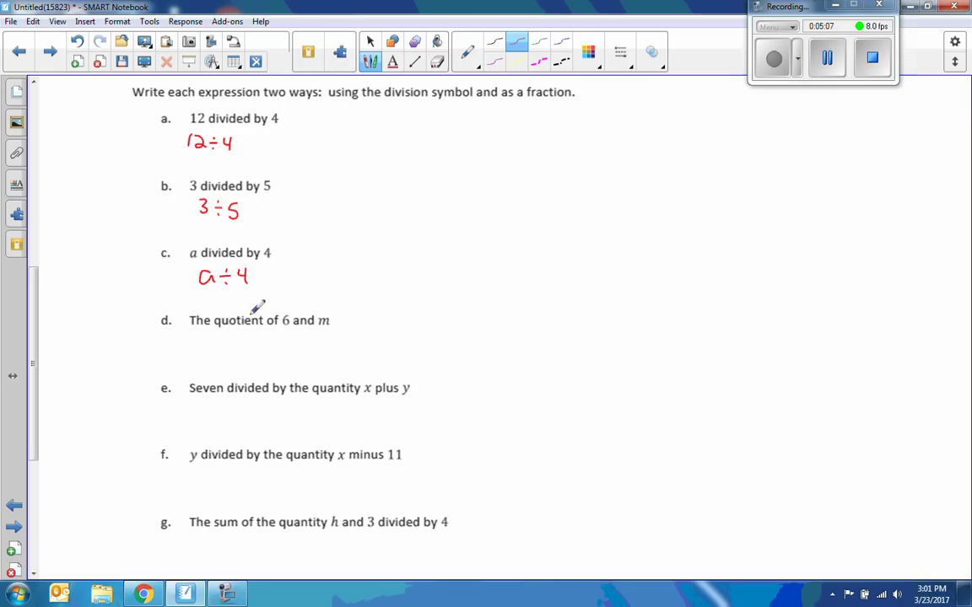
pyautogui.moveTo(236, 308)
pyautogui.mouseDown()
pyautogui.moveTo(295, 298)
pyautogui.moveTo(308, 314)
pyautogui.mouseUp()
pyautogui.click(242, 301)
pyautogui.click(242, 312)
pyautogui.moveTo(257, 334)
pyautogui.mouseDown()
pyautogui.moveTo(251, 346)
pyautogui.moveTo(293, 345)
pyautogui.mouseUp()
pyautogui.click(268, 338)
pyautogui.click(267, 348)
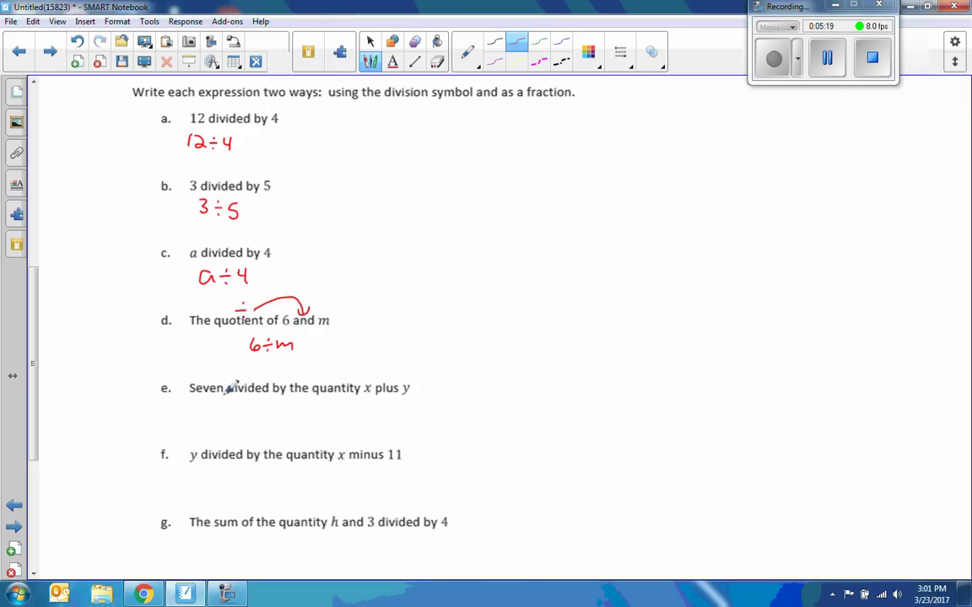
# - Mark item e's wording with a division sign and bracket, and write 7÷(x+y)
pyautogui.click(250, 372)
pyautogui.moveTo(246, 376); pyautogui.dragTo(255, 376)
pyautogui.click(251, 380)
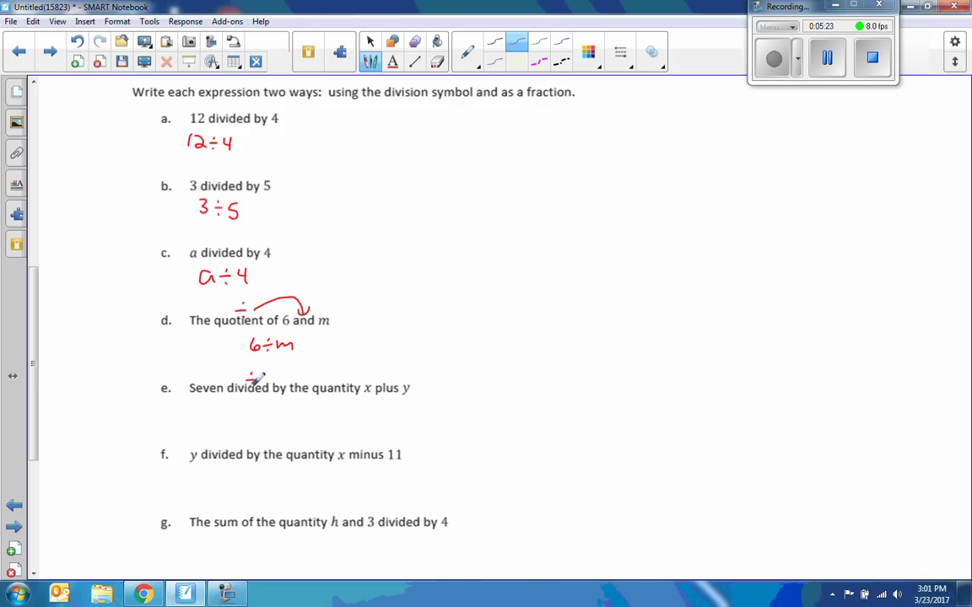
pyautogui.click(310, 378)
pyautogui.moveTo(367, 382)
pyautogui.mouseDown()
pyautogui.moveTo(363, 395)
pyautogui.moveTo(411, 394)
pyautogui.mouseUp()
pyautogui.moveTo(275, 403)
pyautogui.mouseDown()
pyautogui.moveTo(281, 417)
pyautogui.moveTo(309, 408)
pyautogui.moveTo(324, 415)
pyautogui.mouseUp()
pyautogui.click(303, 402)
pyautogui.click(302, 415)
pyautogui.moveTo(339, 402)
pyautogui.mouseDown()
pyautogui.moveTo(339, 415)
pyautogui.moveTo(362, 416)
pyautogui.mouseUp()
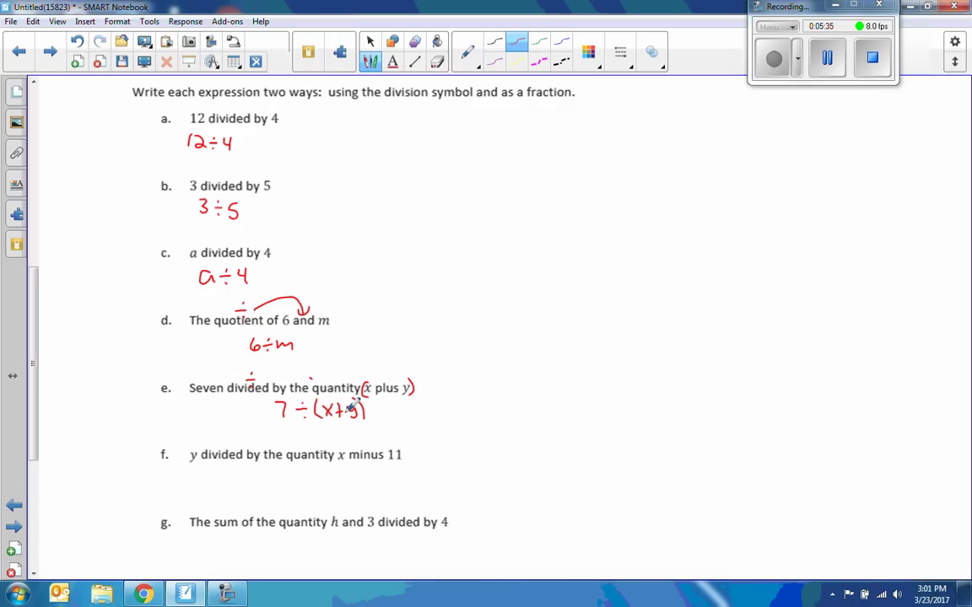
# - Write y÷(x−11) under item f
pyautogui.moveTo(242, 468)
pyautogui.mouseDown()
pyautogui.moveTo(252, 470)
pyautogui.moveTo(245, 486)
pyautogui.moveTo(271, 473)
pyautogui.moveTo(281, 486)
pyautogui.mouseUp()
pyautogui.click(264, 472)
pyautogui.click(264, 482)
pyautogui.moveTo(290, 474)
pyautogui.mouseDown()
pyautogui.moveTo(301, 480)
pyautogui.moveTo(291, 488)
pyautogui.moveTo(316, 478)
pyautogui.moveTo(328, 488)
pyautogui.mouseUp()
pyautogui.moveTo(331, 468); pyautogui.dragTo(335, 490)
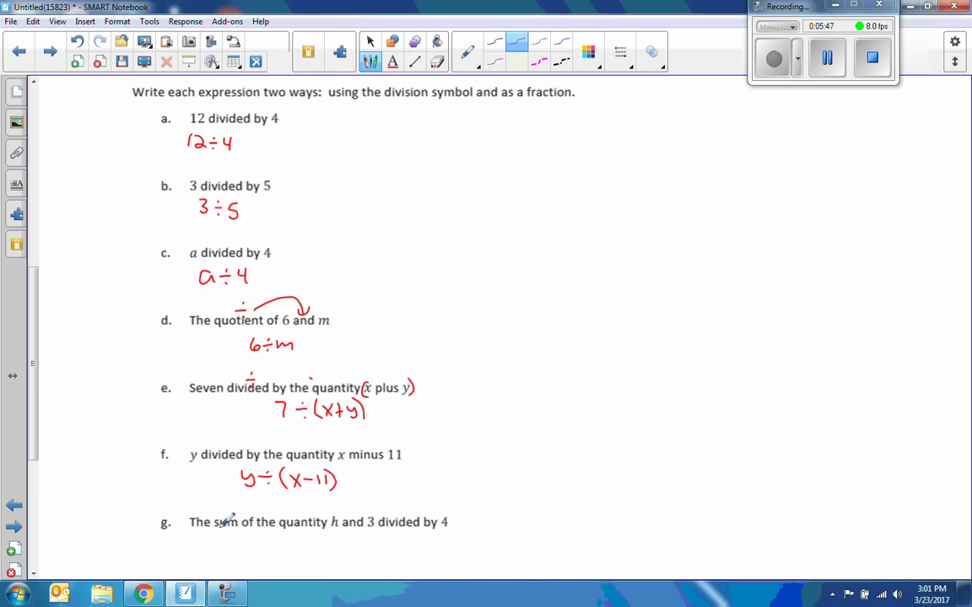
# - Mark a plus sign and arc over item g's wording and write (h+3)÷4
pyautogui.moveTo(226, 509); pyautogui.dragTo(225, 519)
pyautogui.moveTo(219, 514); pyautogui.dragTo(366, 508)
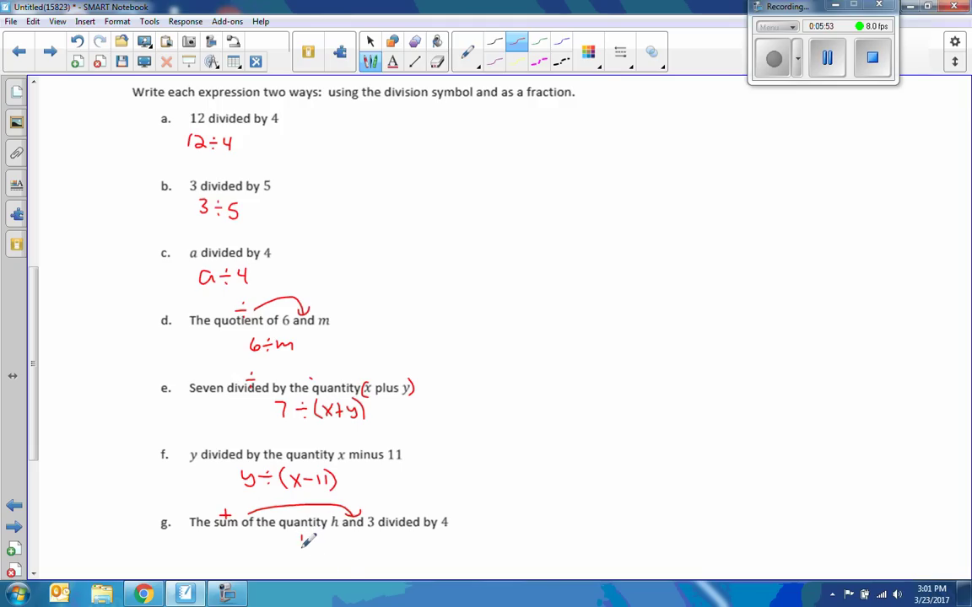
pyautogui.moveTo(302, 532)
pyautogui.mouseDown()
pyautogui.moveTo(311, 548)
pyautogui.moveTo(335, 540)
pyautogui.moveTo(325, 551)
pyautogui.mouseUp()
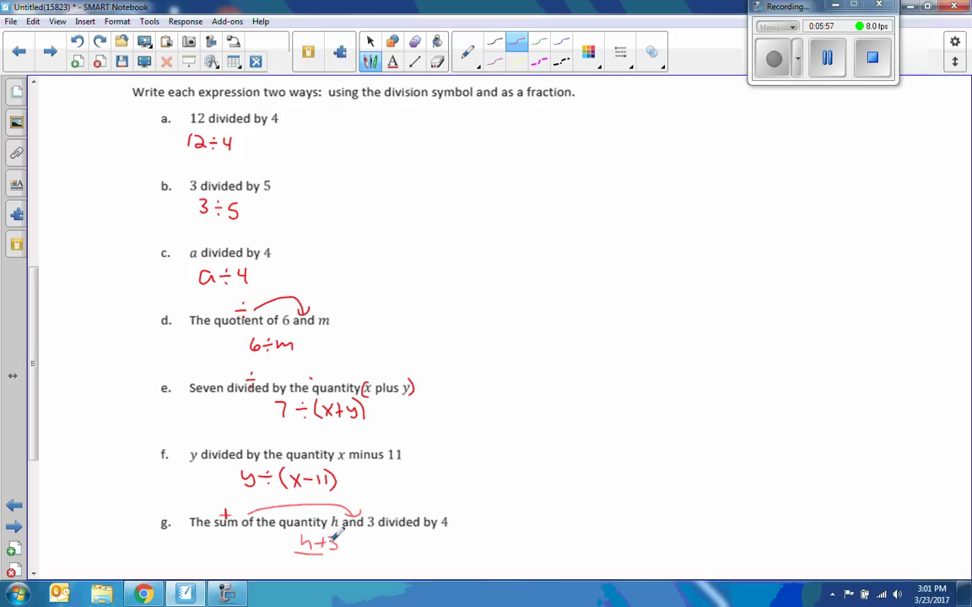
pyautogui.hotkey('ctrl', 'z')
pyautogui.hotkey('ctrl', 'z')
pyautogui.hotkey('ctrl', 'z')
pyautogui.hotkey('ctrl', 'z')
pyautogui.hotkey('ctrl', 'z')
pyautogui.hotkey('ctrl', 'z')
pyautogui.hotkey('ctrl', 'z')
pyautogui.hotkey('ctrl', 'z')
pyautogui.hotkey('ctrl', 'z')
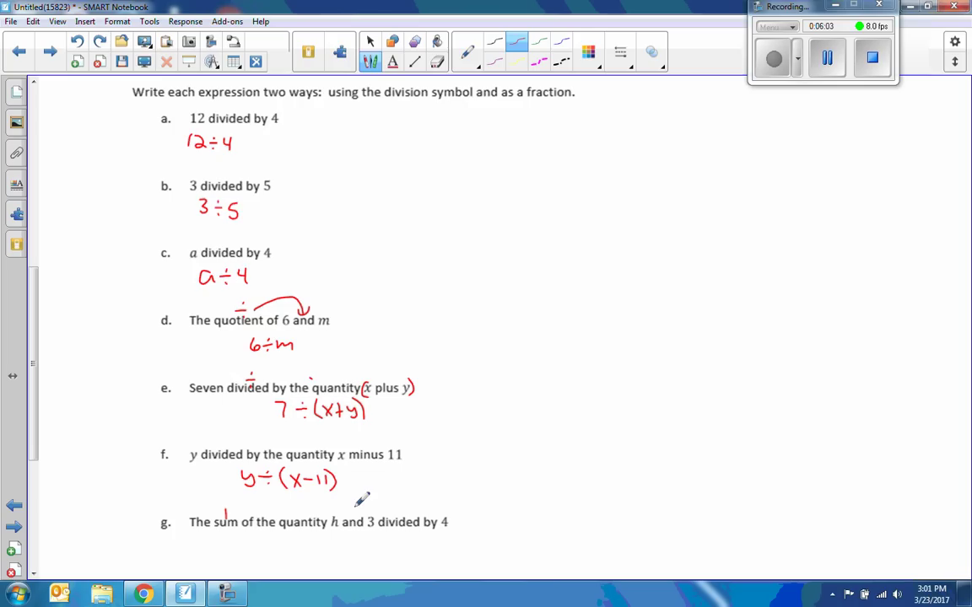
pyautogui.moveTo(348, 512); pyautogui.dragTo(352, 516)
pyautogui.moveTo(220, 511); pyautogui.dragTo(231, 511)
pyautogui.moveTo(216, 512)
pyautogui.mouseDown()
pyautogui.moveTo(347, 501)
pyautogui.moveTo(310, 546)
pyautogui.moveTo(378, 541)
pyautogui.mouseUp()
pyautogui.moveTo(376, 534); pyautogui.dragTo(375, 547)
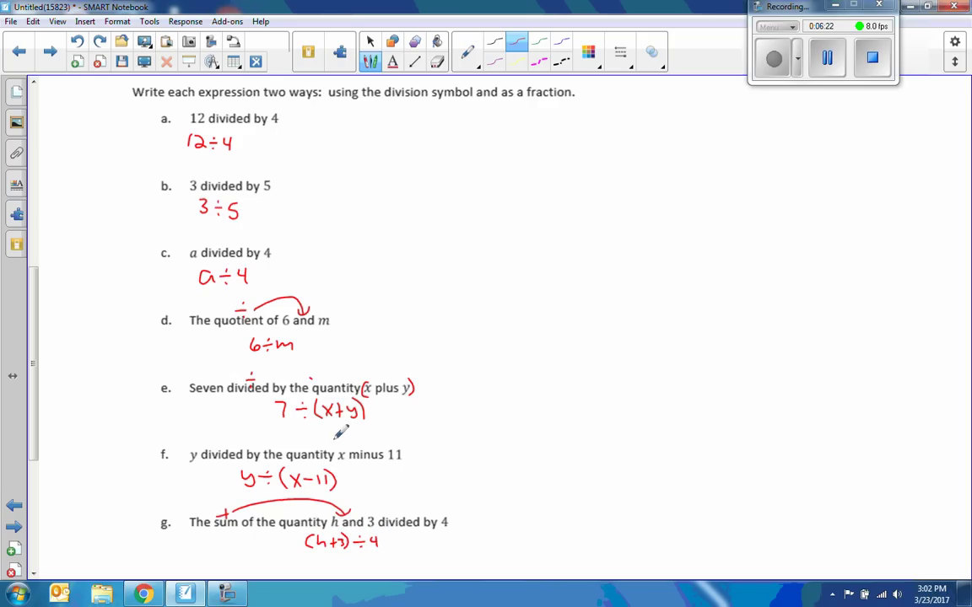
pyautogui.scroll(-2, 34, 351)
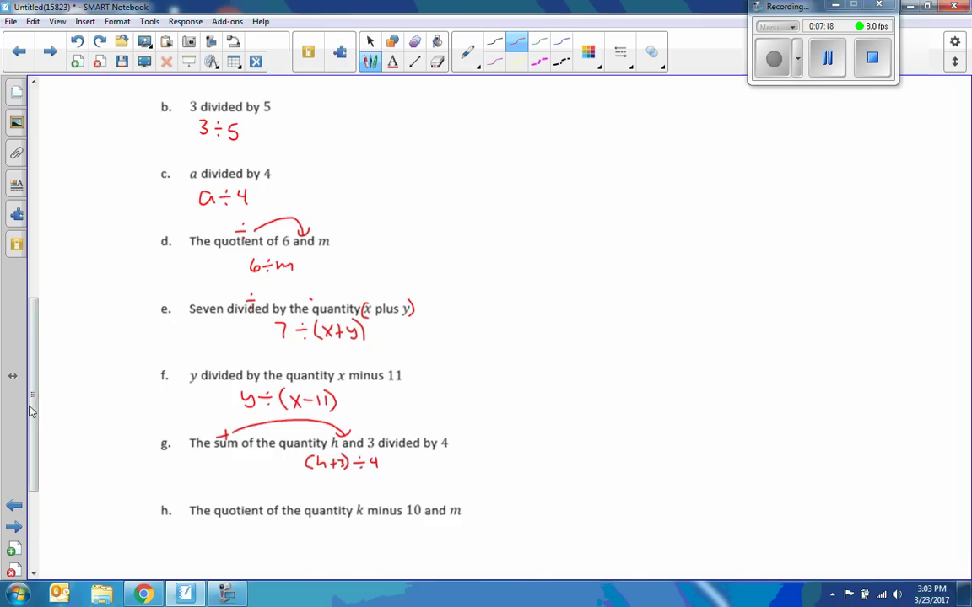
# - Mark ÷ above quotient and an arc over item h, then write (k−10)÷m below
pyautogui.scroll(-3, 29, 411)
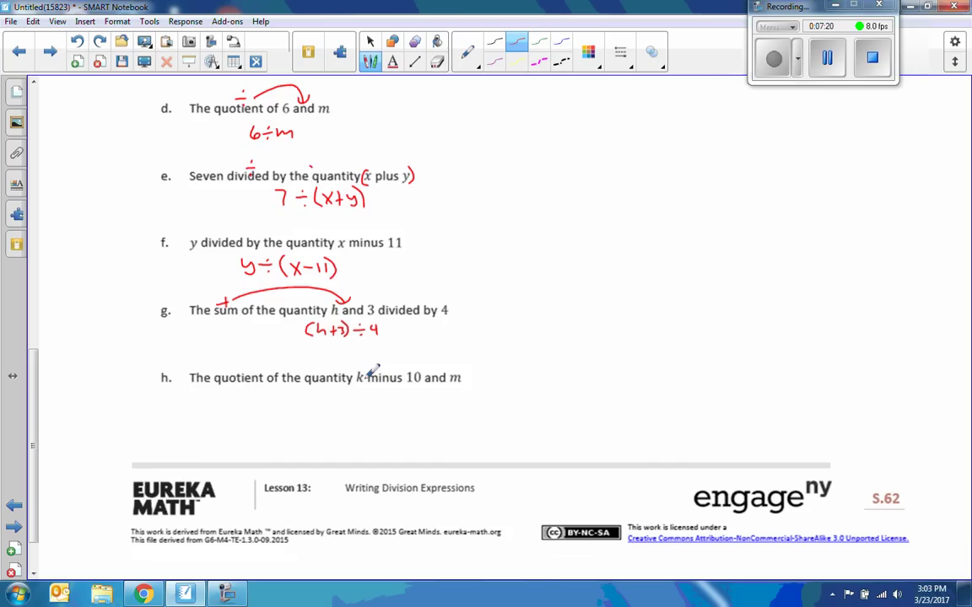
pyautogui.click(236, 361)
pyautogui.moveTo(231, 365); pyautogui.dragTo(243, 365)
pyautogui.click(236, 369)
pyautogui.moveTo(252, 355); pyautogui.dragTo(441, 374)
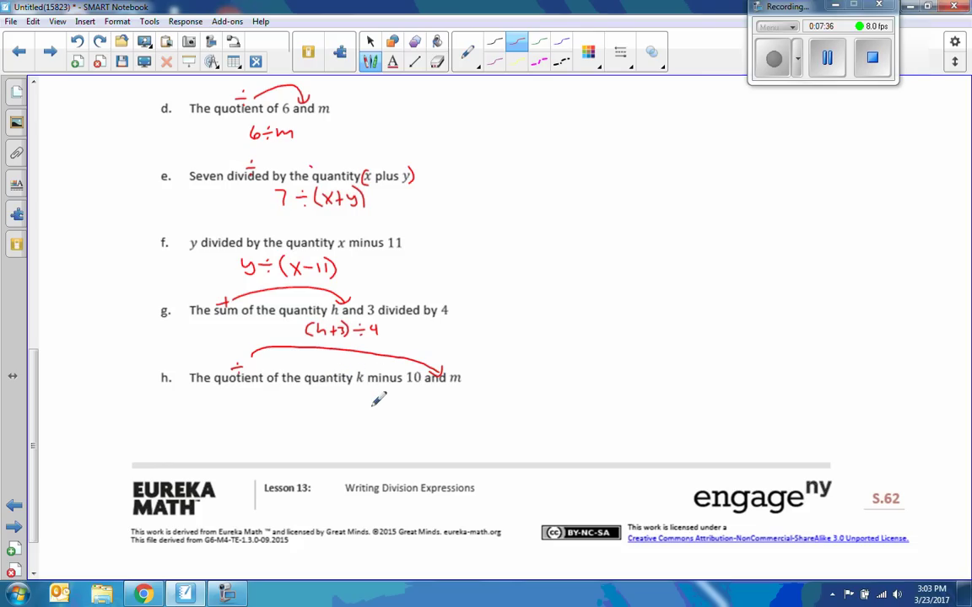
pyautogui.moveTo(353, 391)
pyautogui.mouseDown()
pyautogui.moveTo(352, 409)
pyautogui.moveTo(376, 411)
pyautogui.moveTo(385, 395)
pyautogui.moveTo(393, 413)
pyautogui.mouseUp()
pyautogui.moveTo(355, 391)
pyautogui.mouseDown()
pyautogui.moveTo(354, 412)
pyautogui.moveTo(340, 414)
pyautogui.mouseUp()
pyautogui.click(411, 399)
pyautogui.moveTo(404, 405); pyautogui.dragTo(444, 412)
pyautogui.click(411, 411)
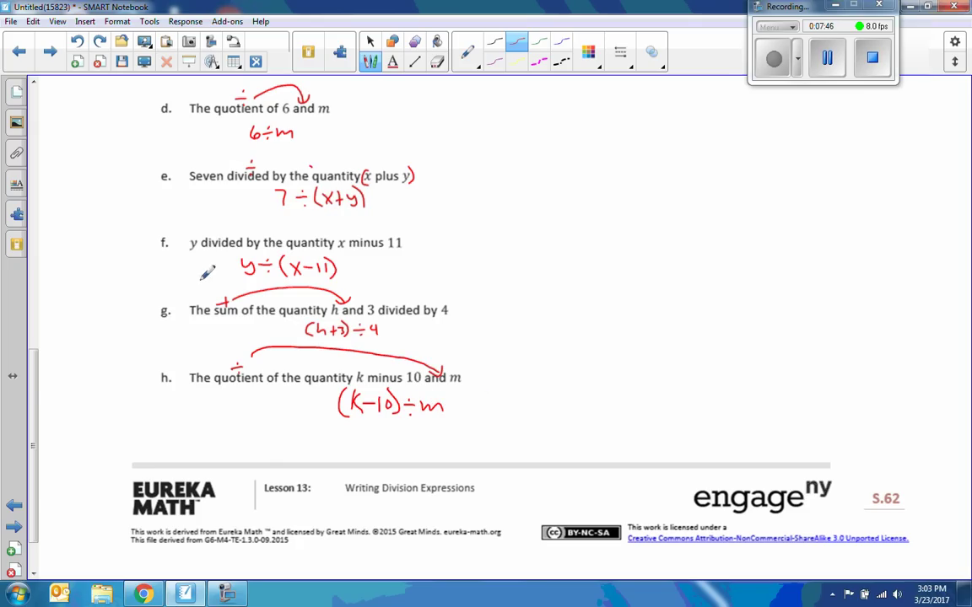
# - With the green pen, write the fractions 12/4 and 3/5 beside Exercises a and b
pyautogui.scroll(1, 35, 347)
pyautogui.moveTo(38, 352); pyautogui.dragTo(34, 284)
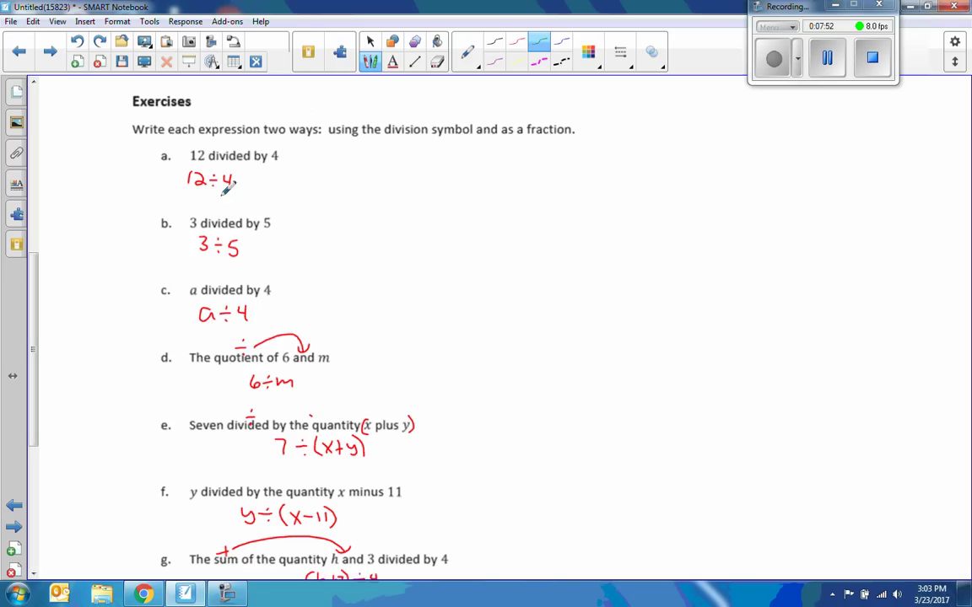
pyautogui.moveTo(273, 171)
pyautogui.mouseDown()
pyautogui.moveTo(273, 184)
pyautogui.moveTo(293, 187)
pyautogui.moveTo(265, 250)
pyautogui.mouseUp()
pyautogui.moveTo(257, 252)
pyautogui.mouseDown()
pyautogui.moveTo(279, 251)
pyautogui.moveTo(263, 272)
pyautogui.mouseUp()
pyautogui.moveTo(263, 259); pyautogui.dragTo(273, 258)
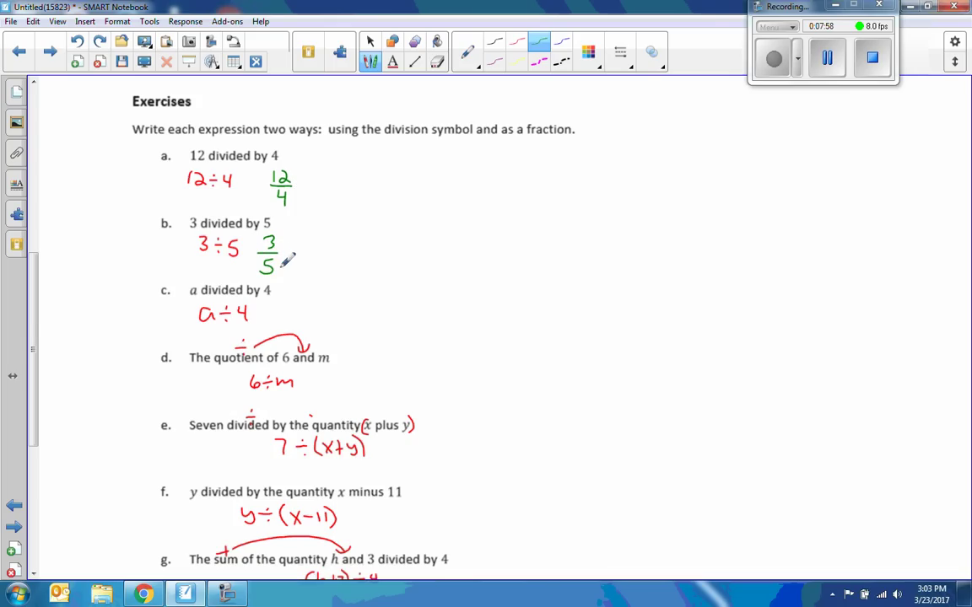
# - Write green fractions a/4, 6/m and 7/(x+y) beside Exercises c through e
pyautogui.moveTo(36, 308); pyautogui.dragTo(35, 334)
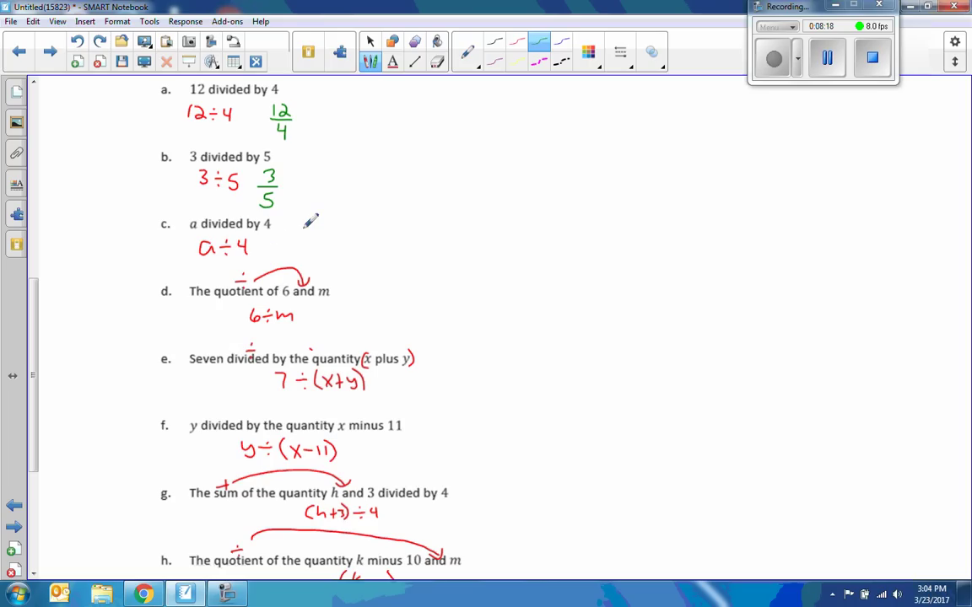
pyautogui.moveTo(302, 218)
pyautogui.mouseDown()
pyautogui.moveTo(296, 224)
pyautogui.moveTo(312, 232)
pyautogui.moveTo(304, 250)
pyautogui.mouseUp()
pyautogui.moveTo(359, 294)
pyautogui.mouseDown()
pyautogui.moveTo(351, 302)
pyautogui.moveTo(370, 310)
pyautogui.moveTo(368, 328)
pyautogui.mouseUp()
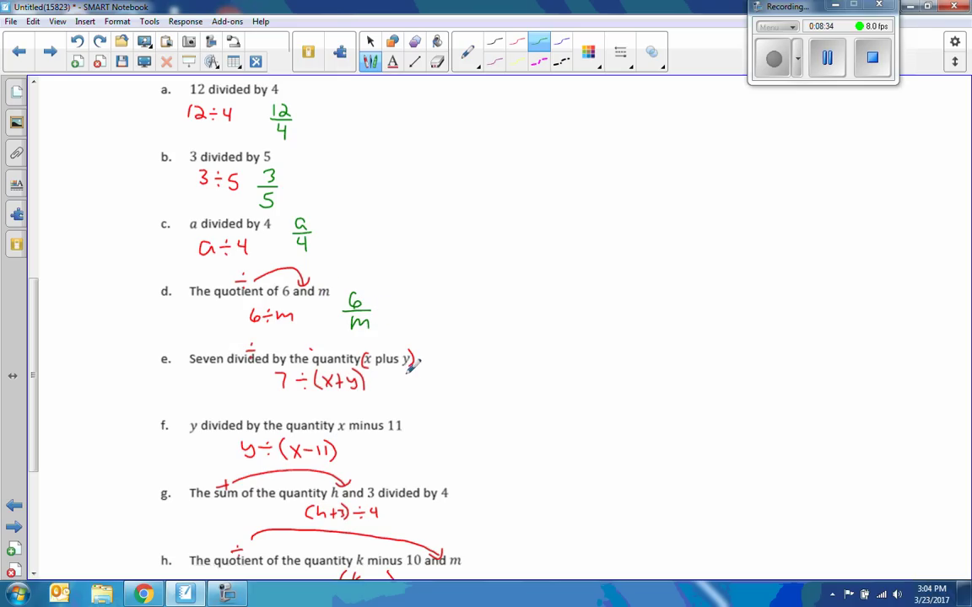
pyautogui.moveTo(424, 371)
pyautogui.mouseDown()
pyautogui.moveTo(431, 382)
pyautogui.moveTo(410, 388)
pyautogui.moveTo(429, 407)
pyautogui.moveTo(418, 408)
pyautogui.moveTo(441, 400)
pyautogui.moveTo(444, 411)
pyautogui.mouseUp()
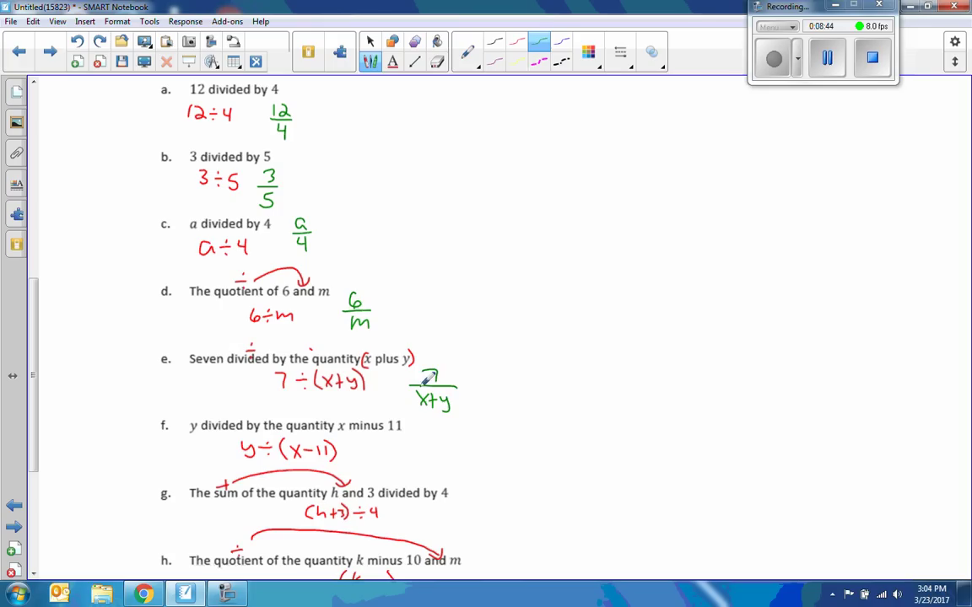
pyautogui.moveTo(413, 390)
pyautogui.mouseDown()
pyautogui.moveTo(412, 409)
pyautogui.moveTo(455, 411)
pyautogui.moveTo(428, 454)
pyautogui.moveTo(458, 456)
pyautogui.moveTo(416, 472)
pyautogui.moveTo(456, 483)
pyautogui.mouseUp()
# - Write green (h+3)/4 and (k−10)/m beside items g and h, then advance to the Problem Set page
pyautogui.scroll(-3, 51, 337)
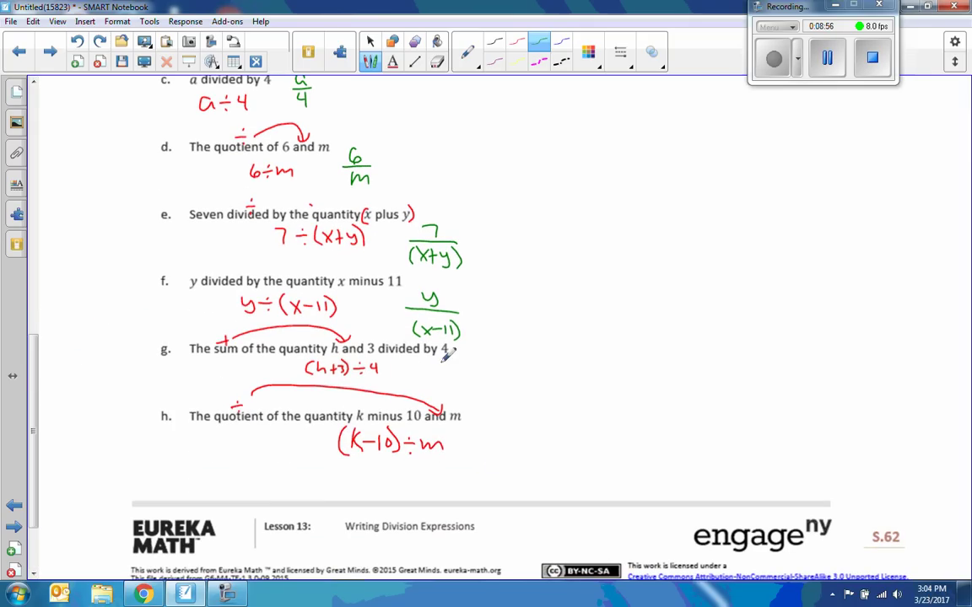
pyautogui.moveTo(441, 361)
pyautogui.mouseDown()
pyautogui.moveTo(479, 383)
pyautogui.moveTo(466, 404)
pyautogui.mouseUp()
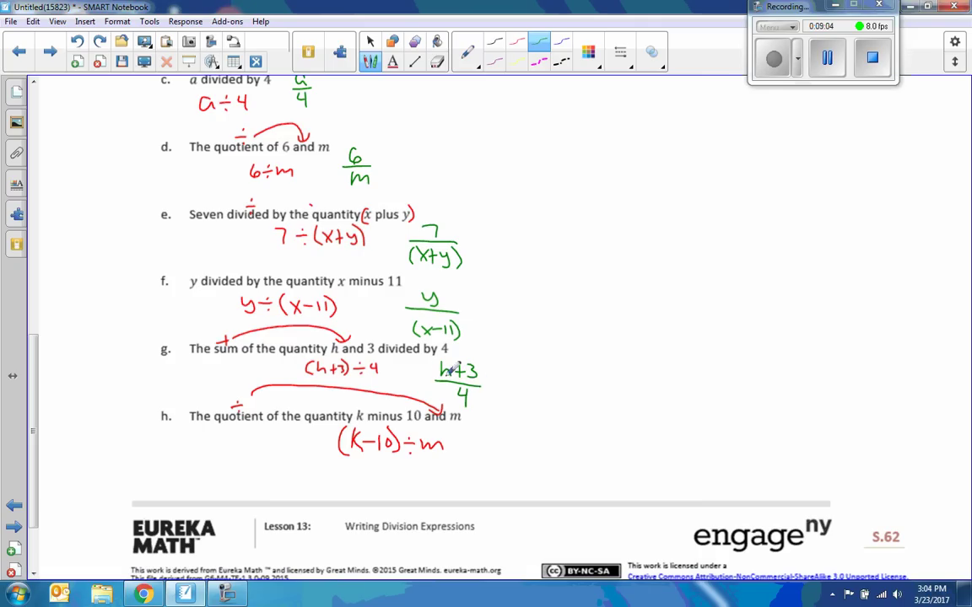
pyautogui.moveTo(440, 360)
pyautogui.mouseDown()
pyautogui.moveTo(436, 381)
pyautogui.moveTo(480, 383)
pyautogui.mouseUp()
pyautogui.moveTo(479, 430)
pyautogui.mouseDown()
pyautogui.moveTo(483, 448)
pyautogui.moveTo(517, 445)
pyautogui.moveTo(500, 461)
pyautogui.moveTo(508, 468)
pyautogui.mouseUp()
pyautogui.moveTo(479, 427); pyautogui.dragTo(479, 447)
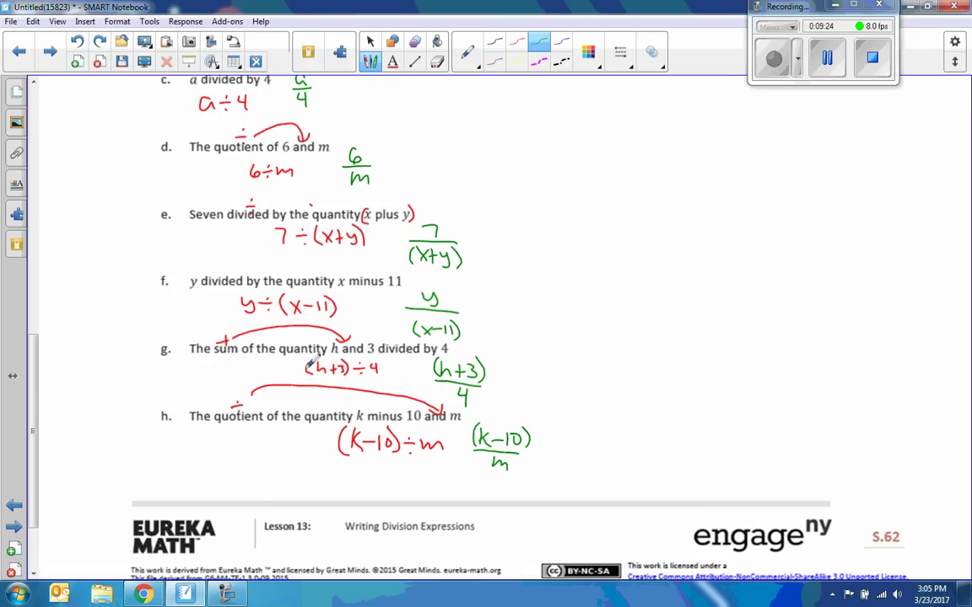
pyautogui.click(14, 528)
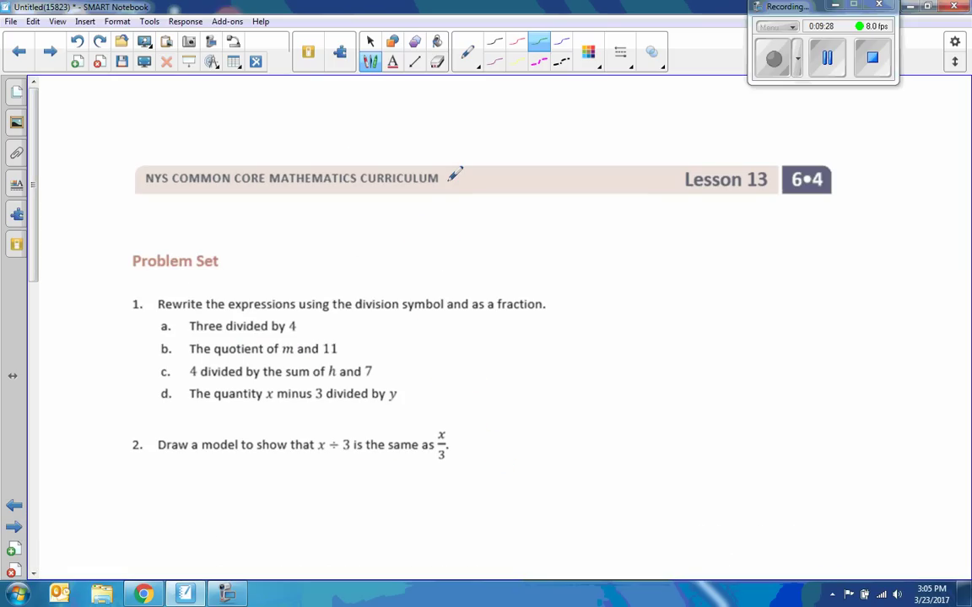